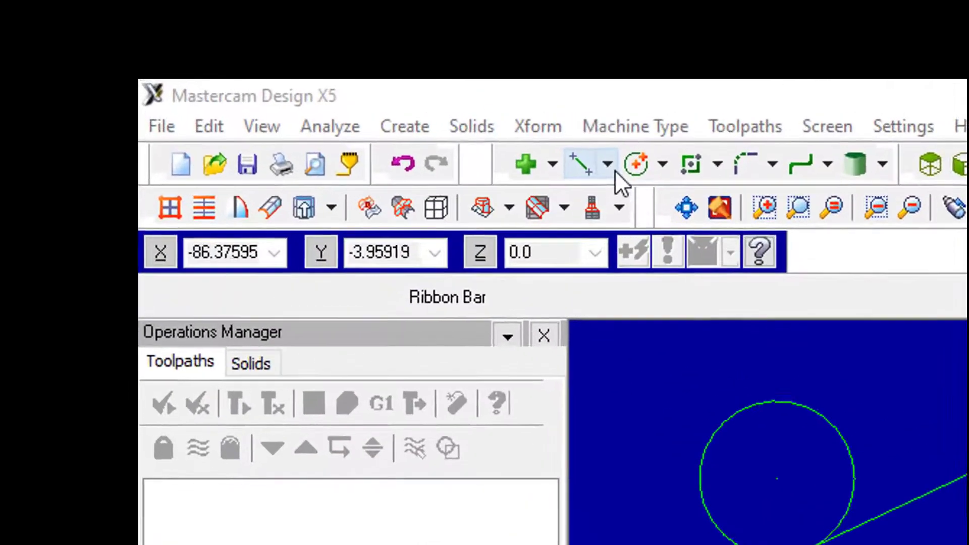
Create the closest line between the two slanted lines at the centre of the drawing
{"action": "left_click", "coordinate": [608, 165]}
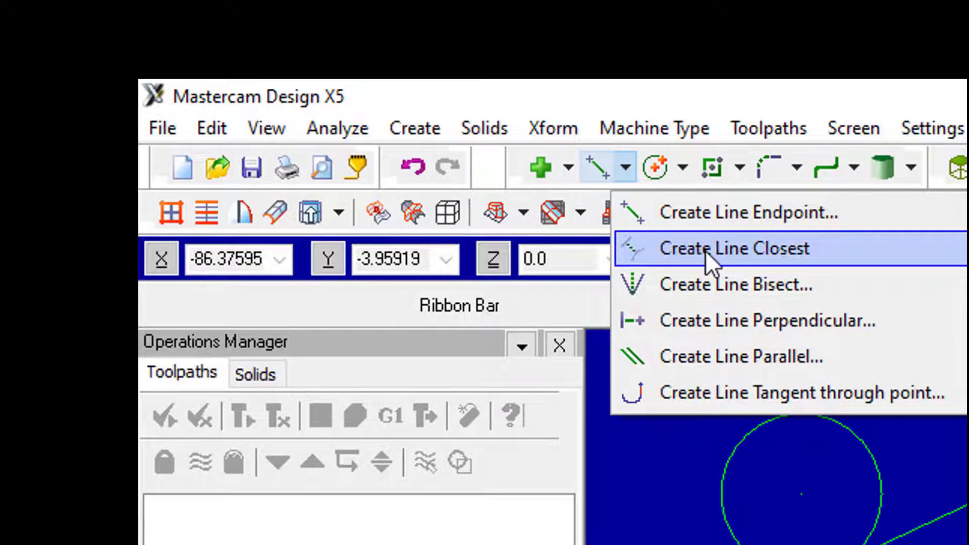
{"action": "left_click", "coordinate": [752, 248]}
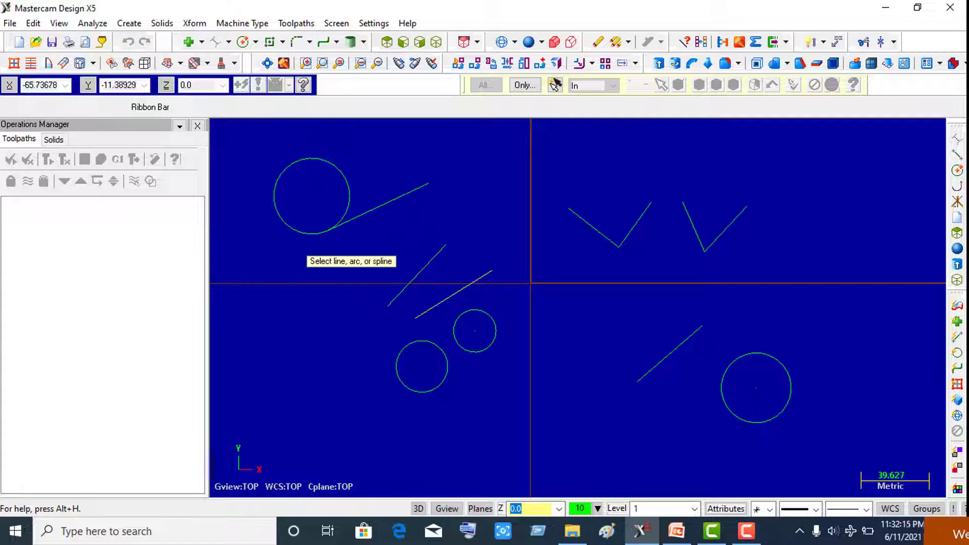
{"action": "left_click", "coordinate": [435, 254]}
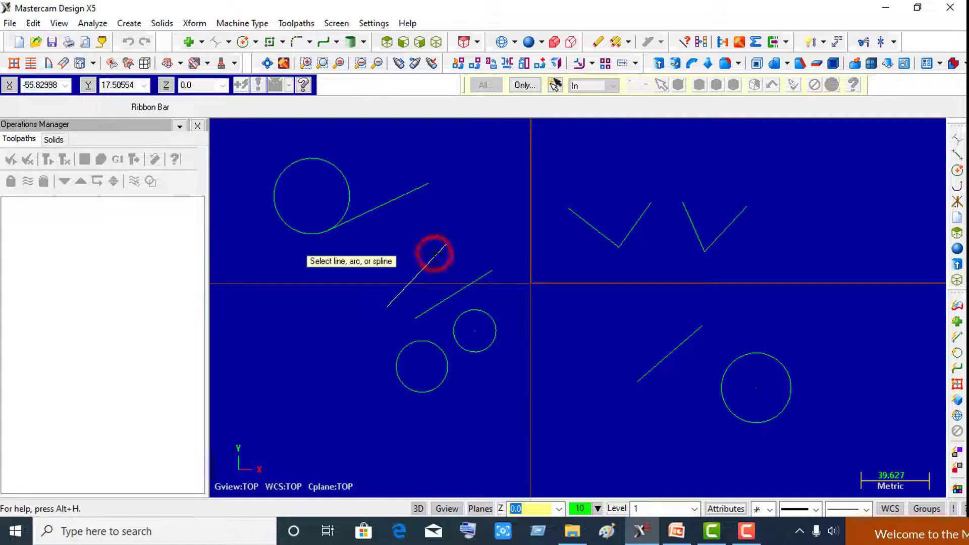
{"action": "left_click", "coordinate": [481, 276]}
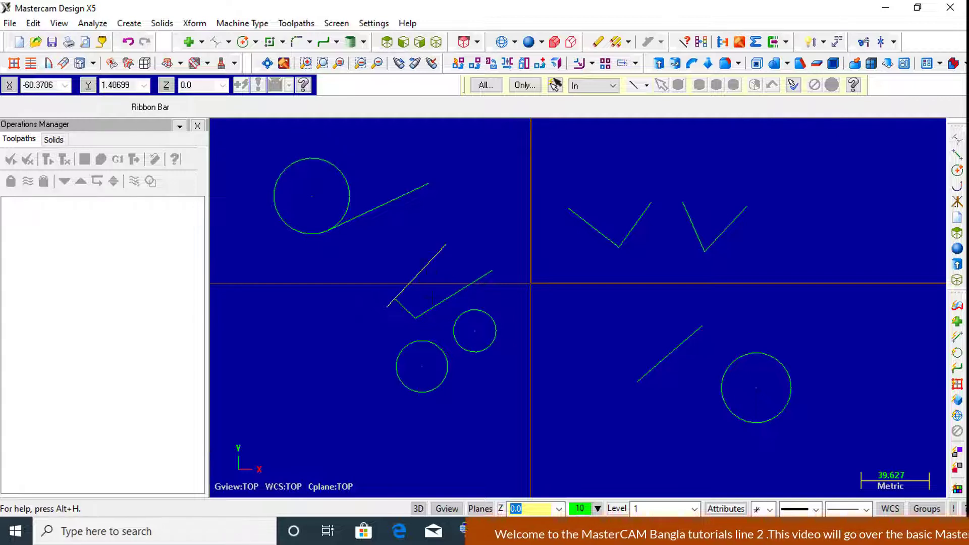
Create the closest line between the two small circles below the slanted lines
{"action": "left_click", "coordinate": [217, 41]}
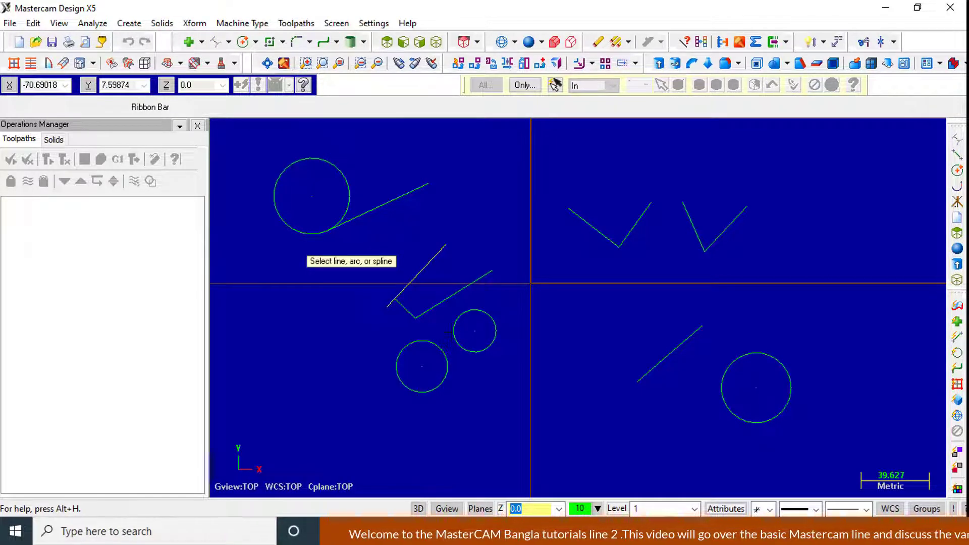
{"action": "left_click", "coordinate": [459, 346]}
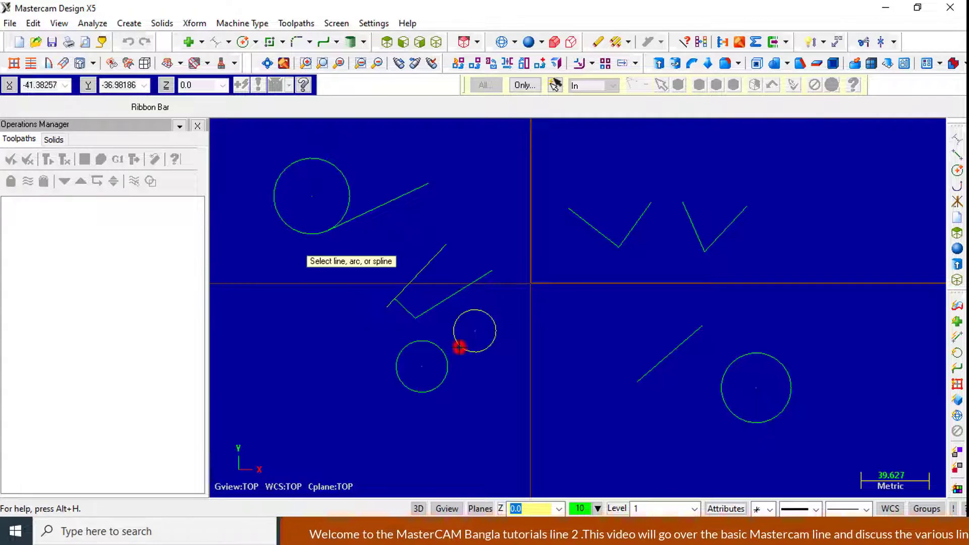
{"action": "left_click", "coordinate": [460, 373]}
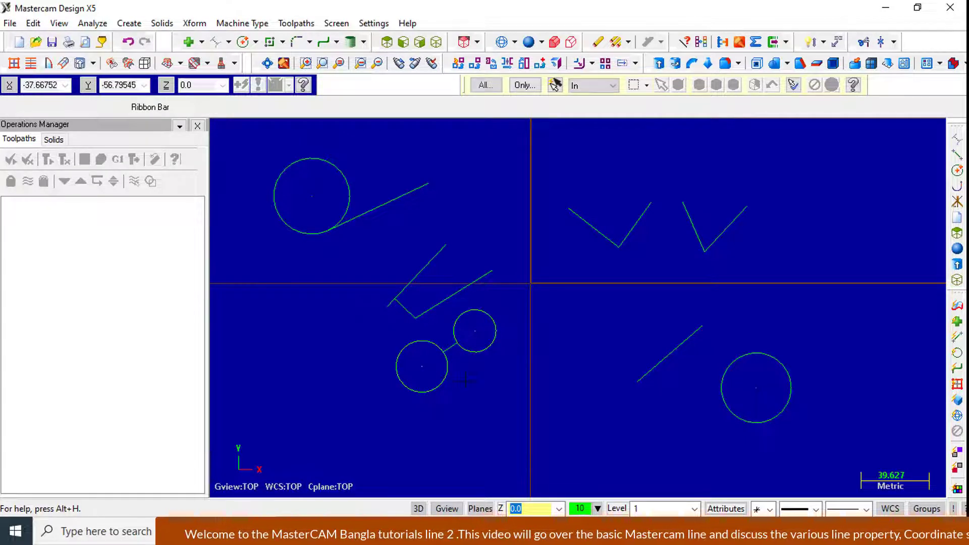
{"action": "left_click", "coordinate": [462, 376]}
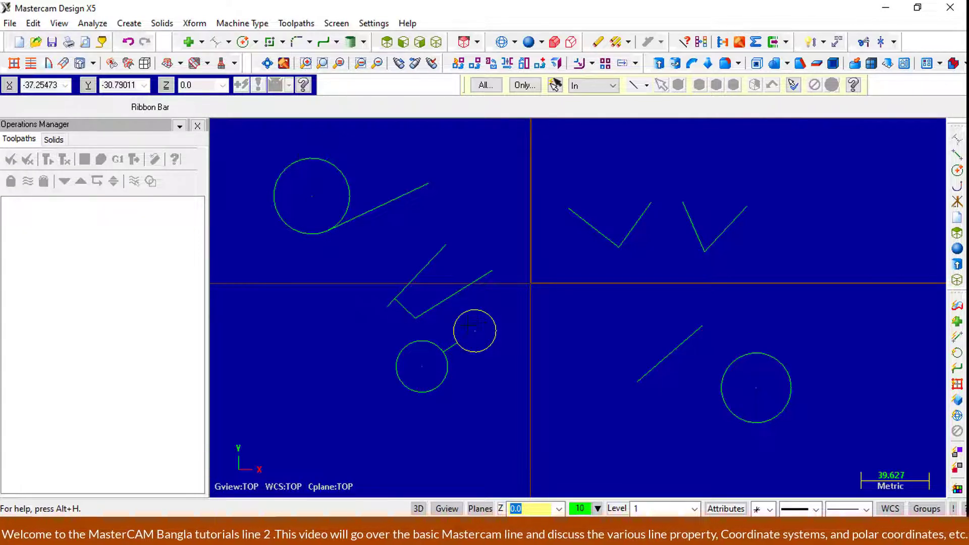
Create the closest line joining the lower slanted line and the smaller circle beneath it
{"action": "left_click", "coordinate": [230, 41]}
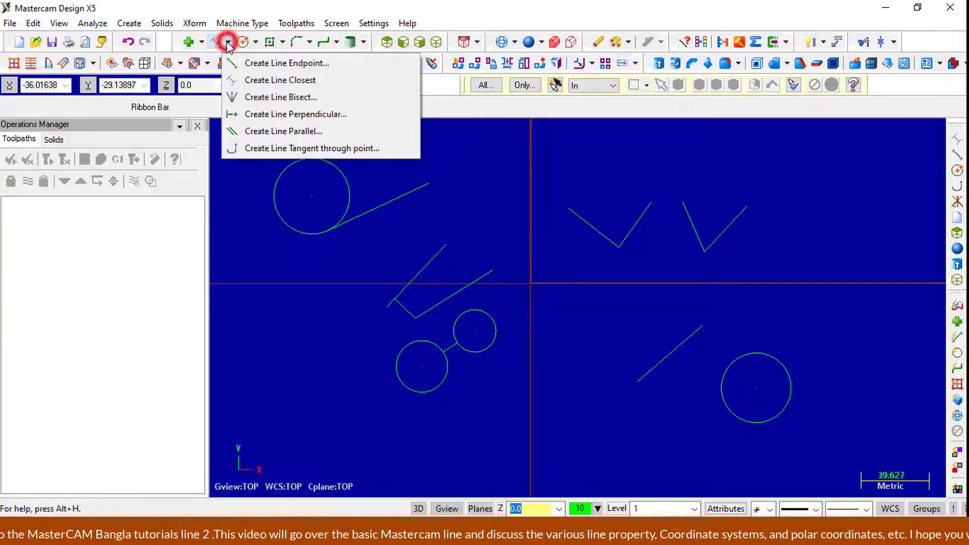
{"action": "left_click", "coordinate": [282, 81]}
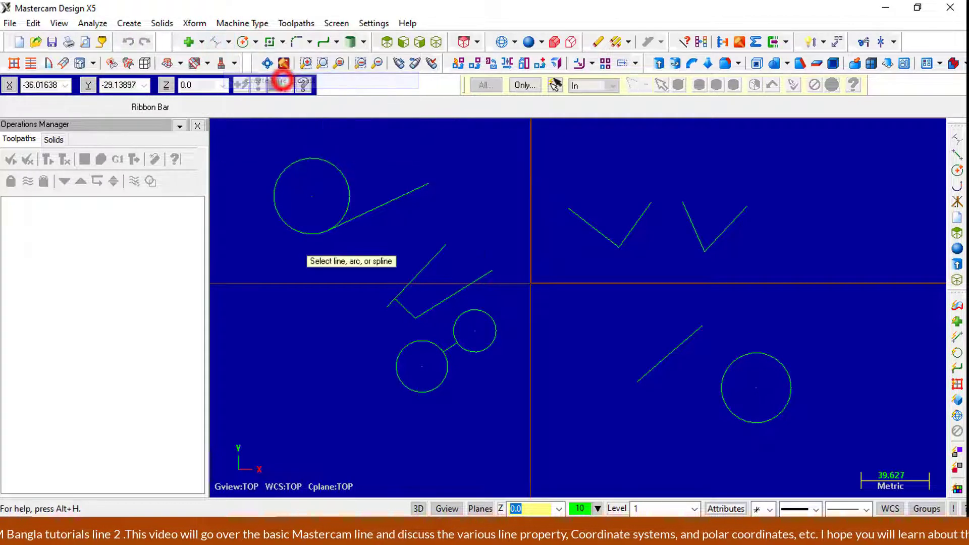
{"action": "left_click", "coordinate": [439, 304]}
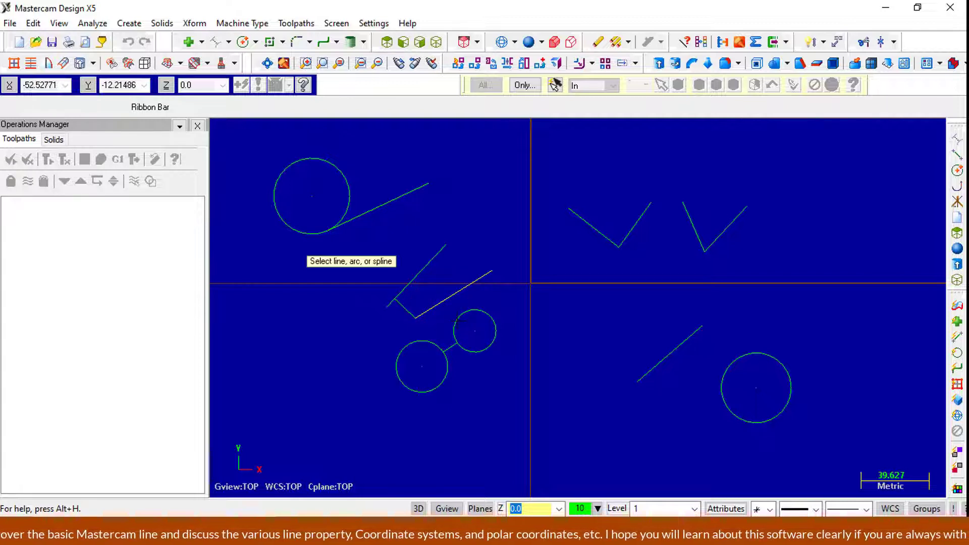
{"action": "left_click", "coordinate": [457, 320]}
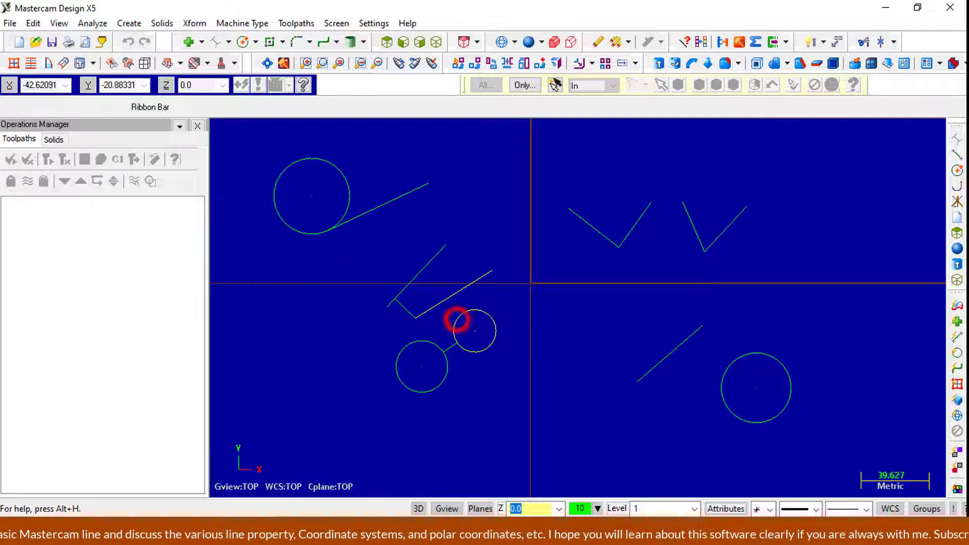
{"action": "left_click", "coordinate": [464, 410]}
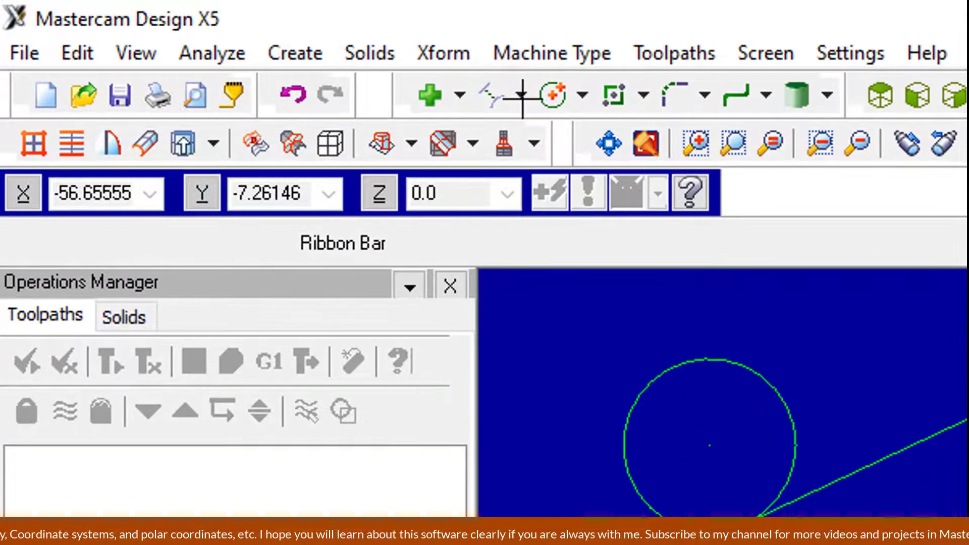
Create a bisecting line between the two lines of the left V shape
{"action": "left_click", "coordinate": [520, 95]}
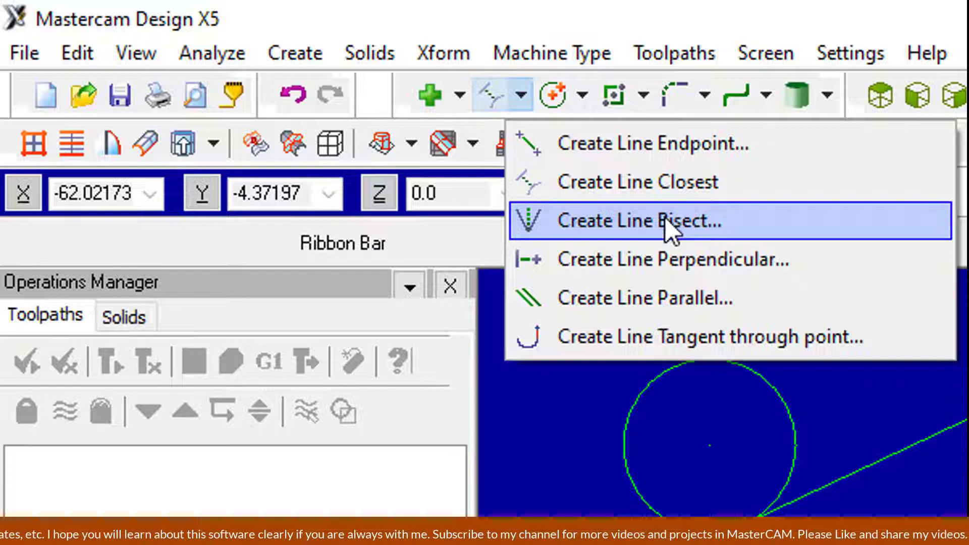
{"action": "left_click", "coordinate": [671, 222]}
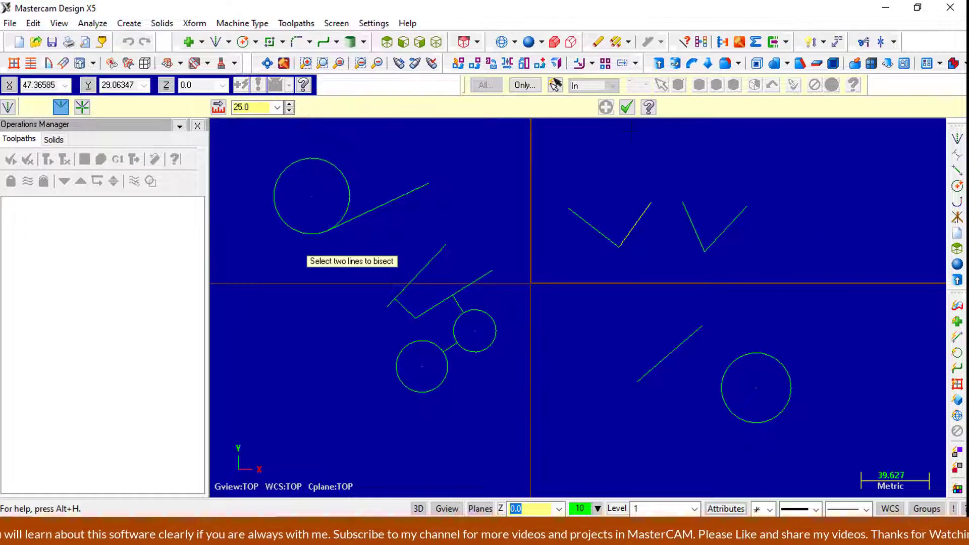
{"action": "scroll", "coordinate": [613, 242], "scroll_direction": "up", "scroll_amount": 2}
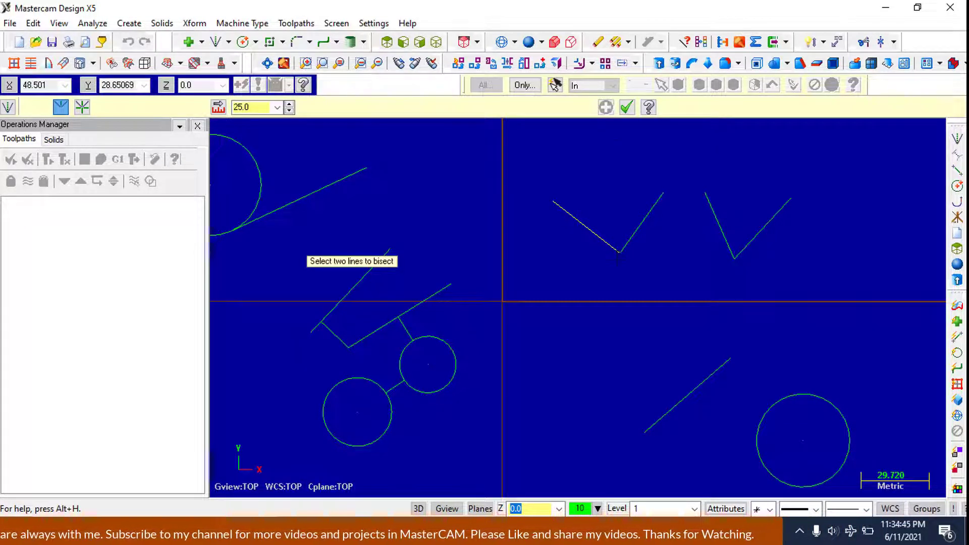
{"action": "left_click", "coordinate": [621, 255]}
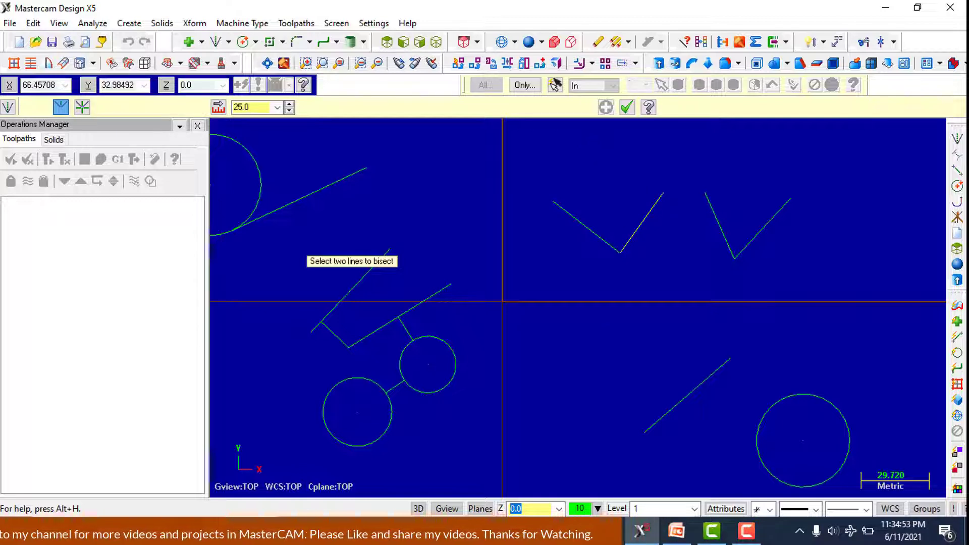
{"action": "left_click", "coordinate": [648, 210]}
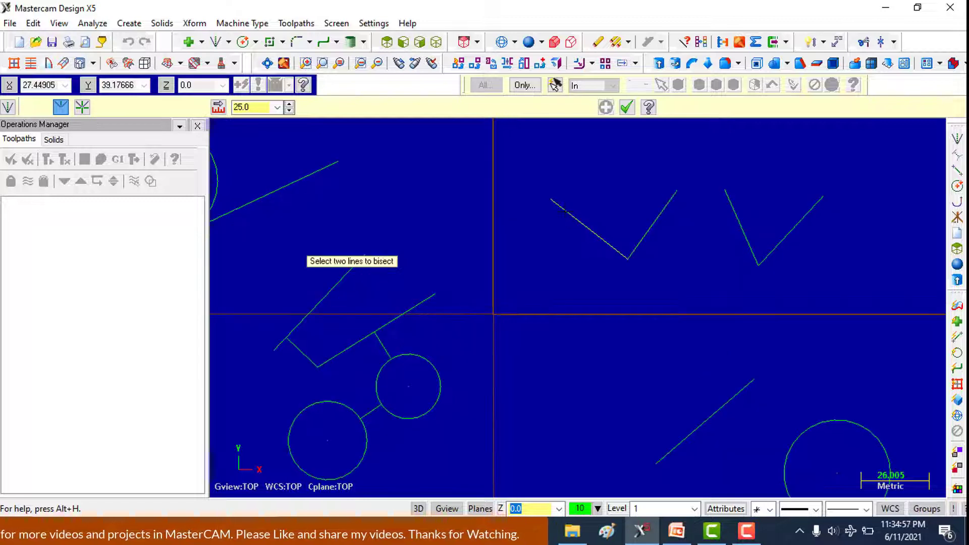
{"action": "left_click", "coordinate": [566, 212]}
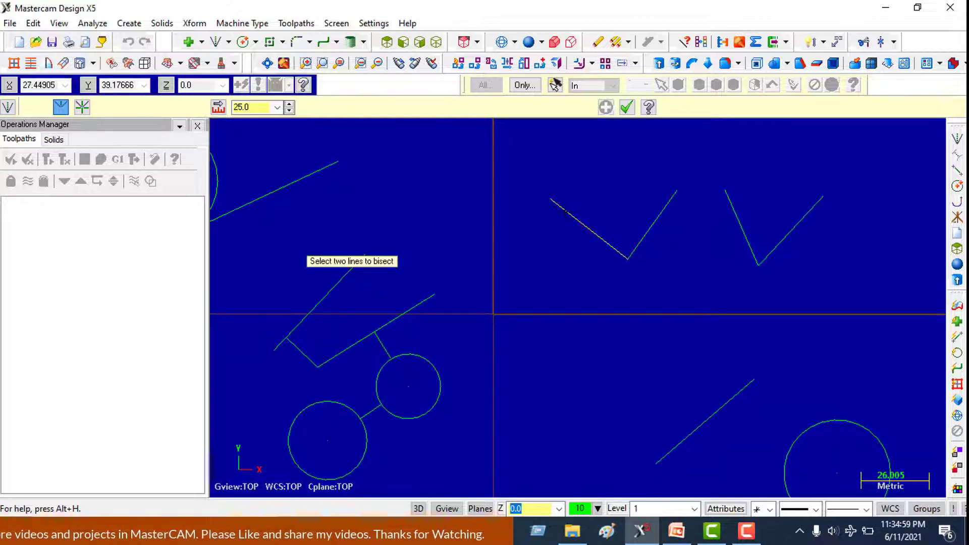
{"action": "left_click", "coordinate": [632, 256]}
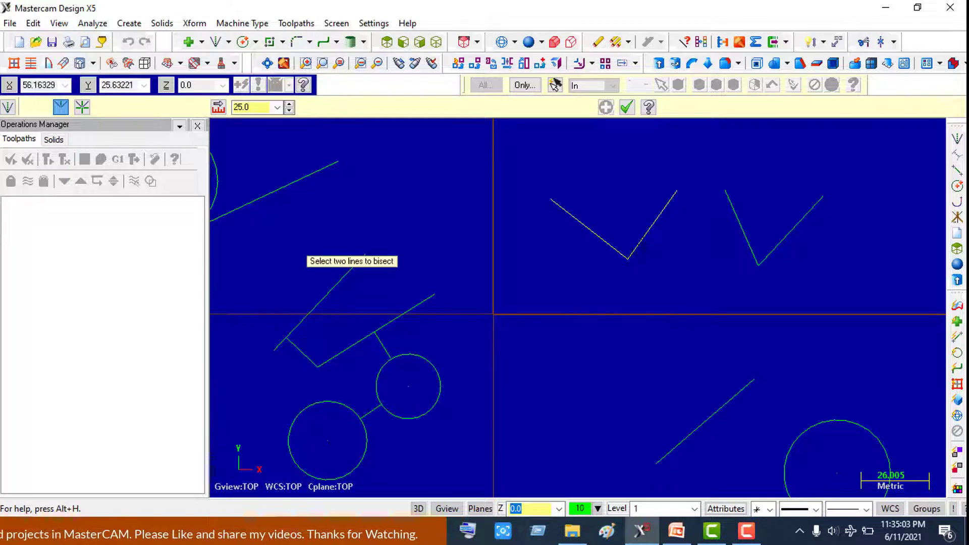
{"action": "left_click", "coordinate": [665, 204]}
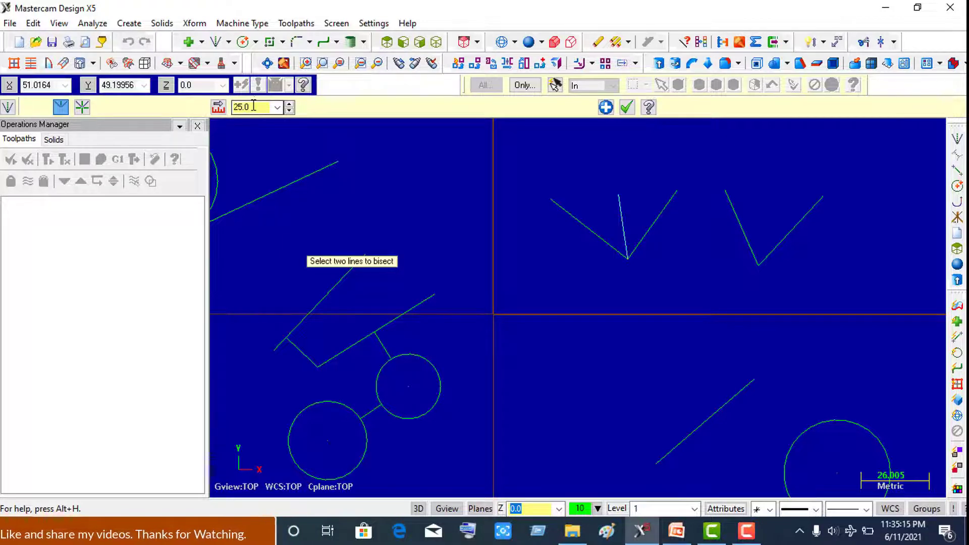
Set the length of the left V's bisecting line to 50 mm and apply it
{"action": "left_click", "coordinate": [250, 106]}
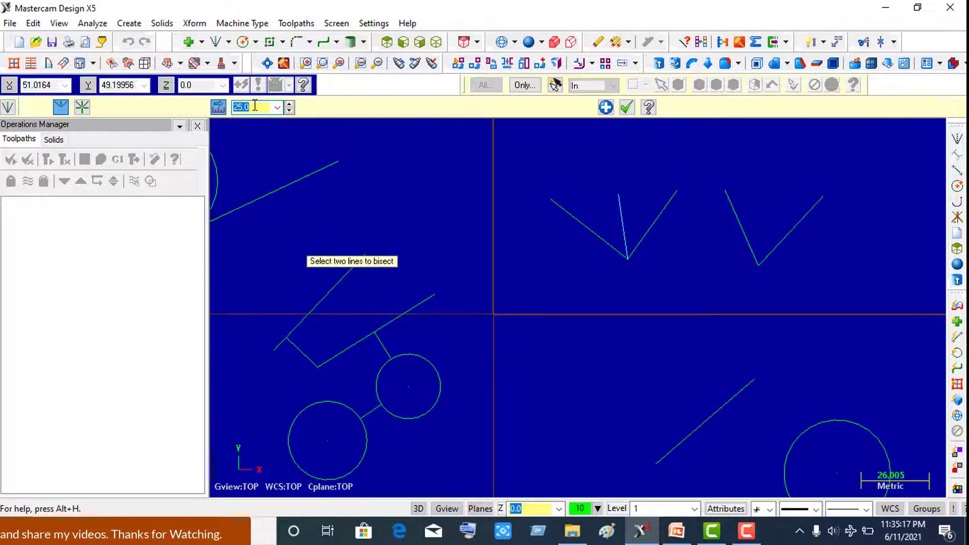
{"action": "type", "text": "50"}
{"action": "key", "text": "Return"}
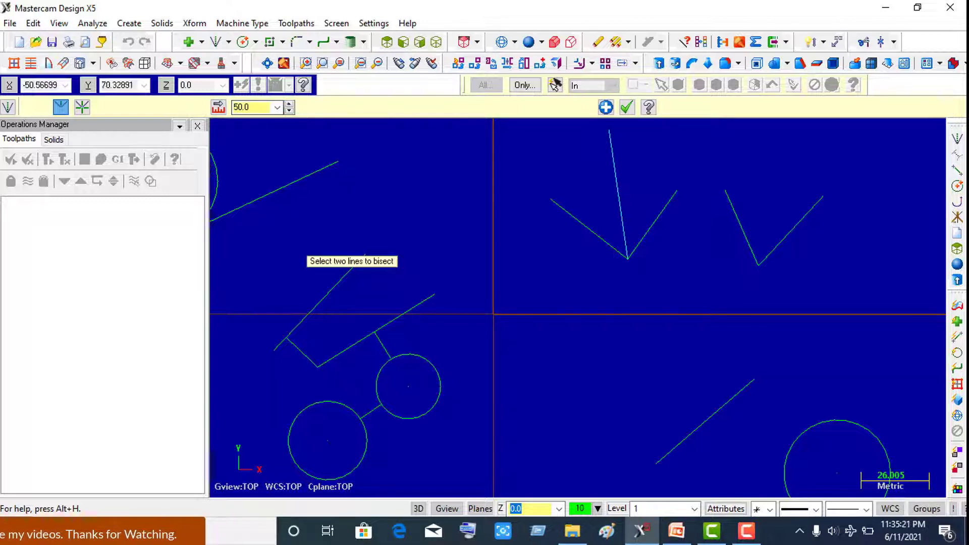
{"action": "left_click", "coordinate": [606, 107]}
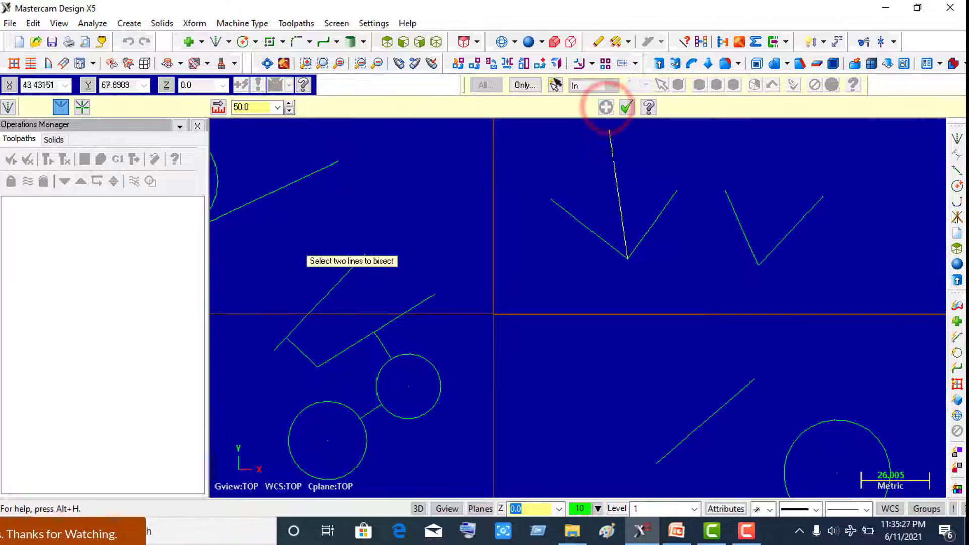
Add bisecting lines between the left V's middle line and each of its outer lines, keeping the 50 mm length
{"action": "left_click", "coordinate": [659, 218]}
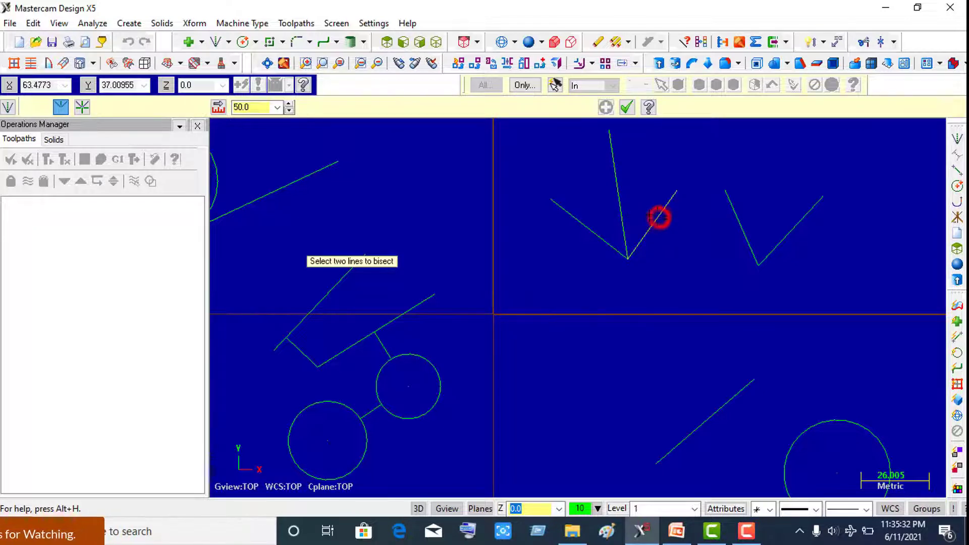
{"action": "left_click", "coordinate": [619, 201]}
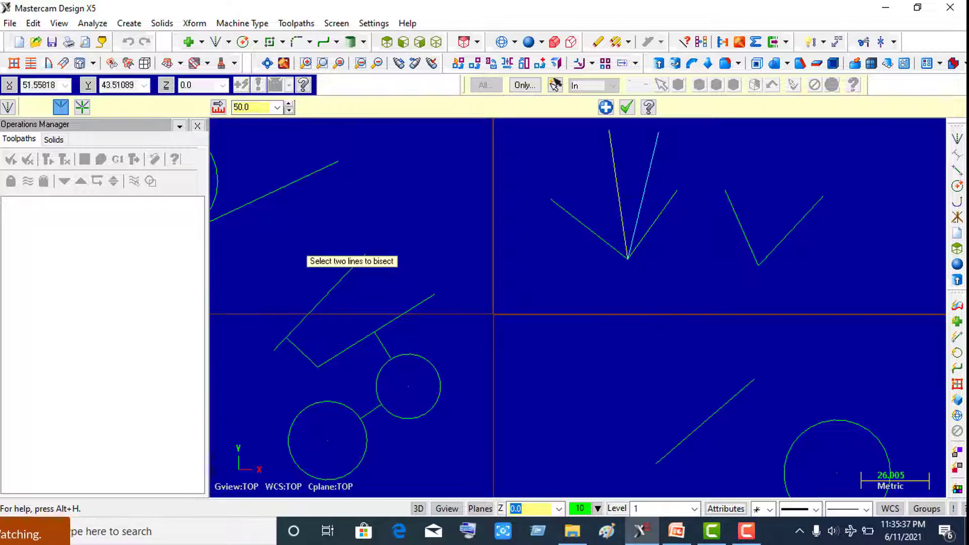
{"action": "left_click", "coordinate": [575, 217]}
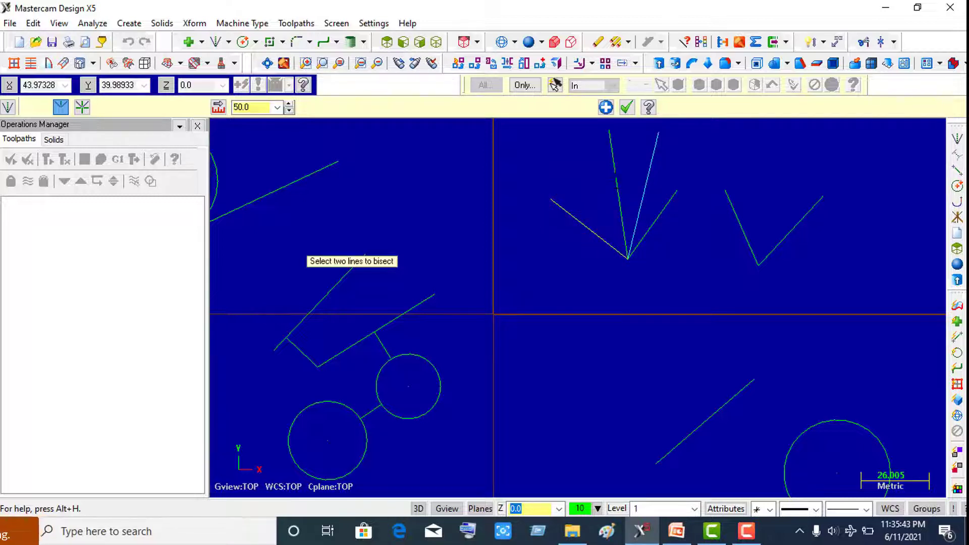
{"action": "left_click", "coordinate": [615, 175]}
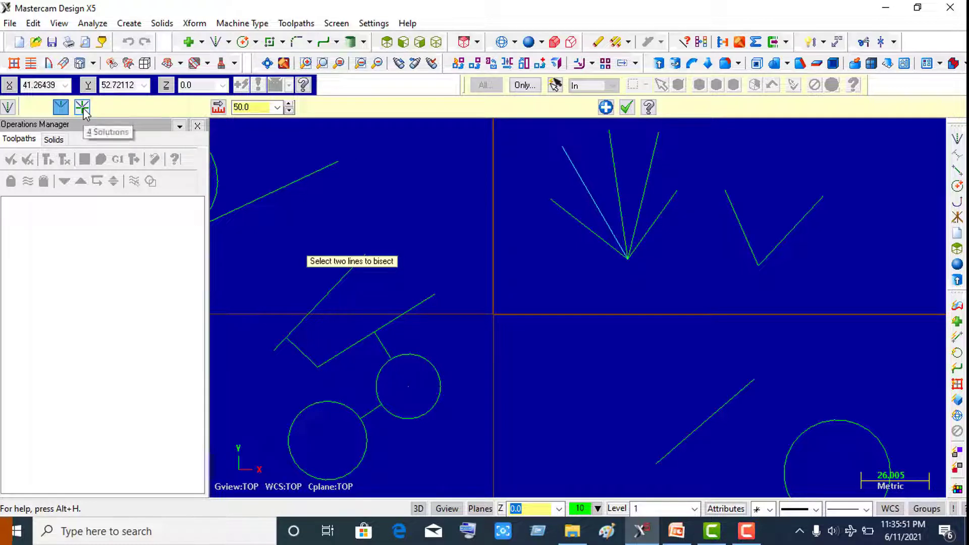
{"action": "left_click", "coordinate": [84, 107]}
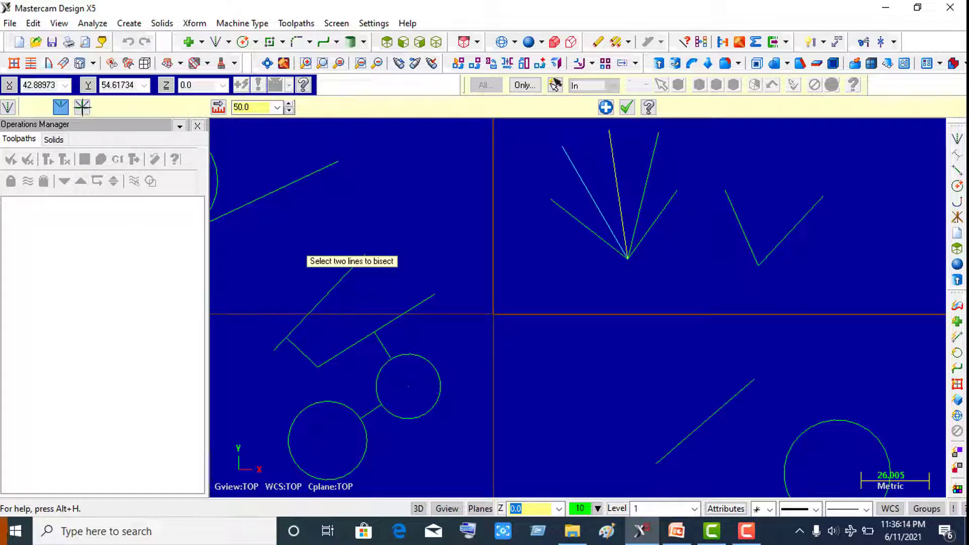
{"action": "left_click", "coordinate": [607, 107]}
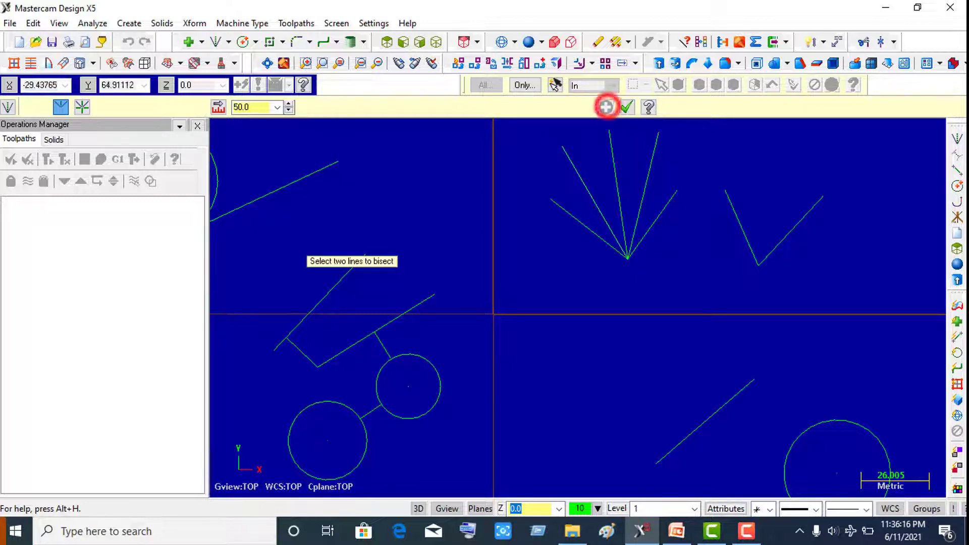
Try to bisect the right V shape with the 4 Solutions option at 50 mm, and exit without picking a line to keep
{"action": "left_click", "coordinate": [82, 108]}
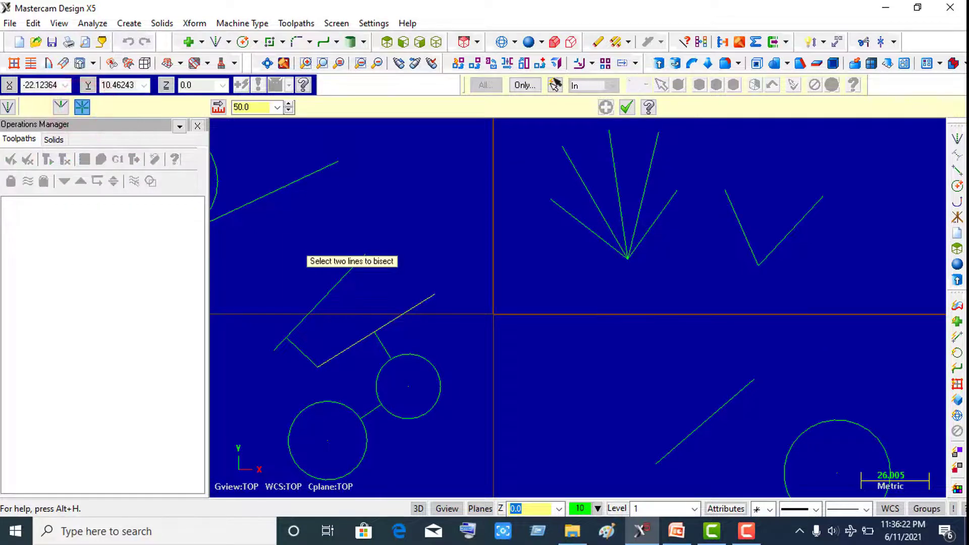
{"action": "left_click", "coordinate": [735, 212]}
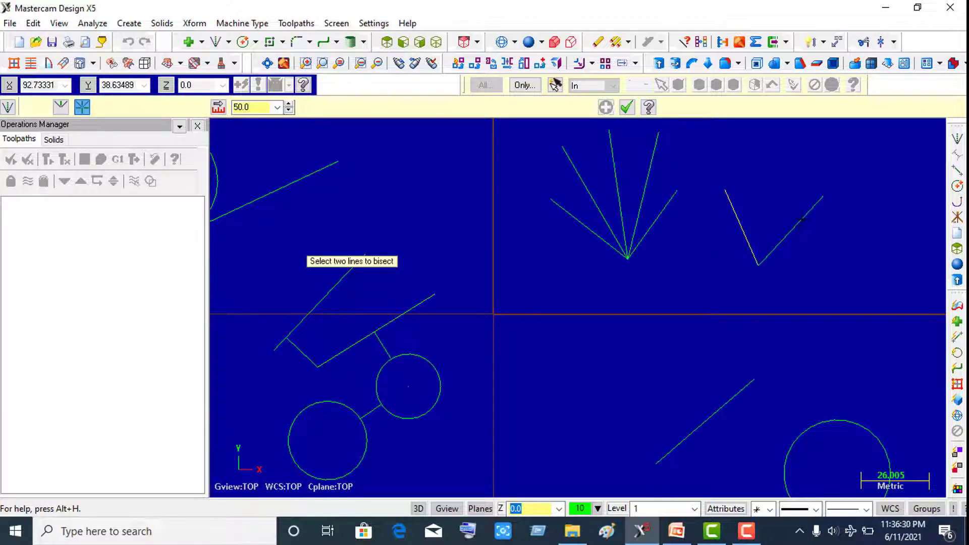
{"action": "left_click", "coordinate": [802, 219]}
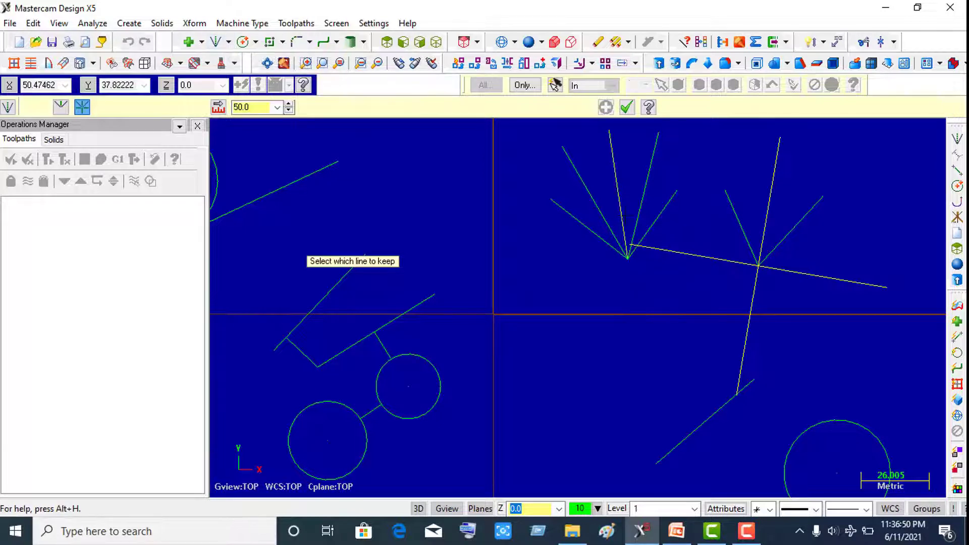
{"action": "left_click", "coordinate": [627, 107]}
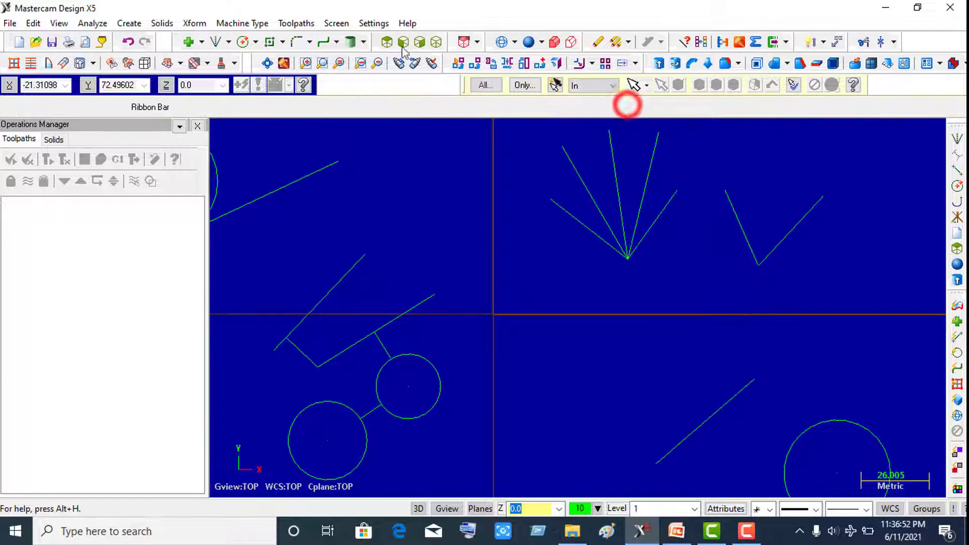
Undo the last bisecting line added between the left V's middle line and its left outer line
{"action": "left_click", "coordinate": [128, 41]}
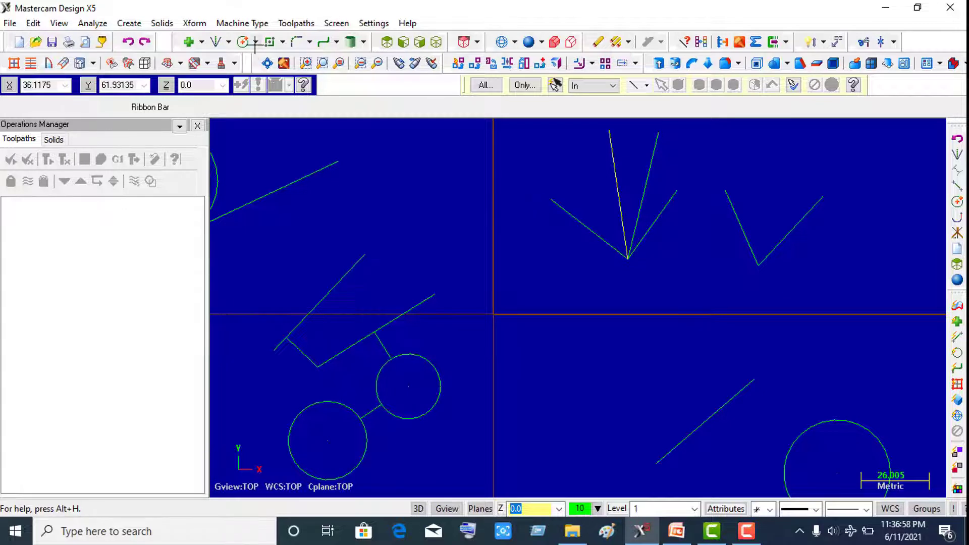
Draw a perpendicular line about 36.6 mm long from the slanted line in the lower-right quadrant toward its upper-left side
{"action": "left_click", "coordinate": [229, 42]}
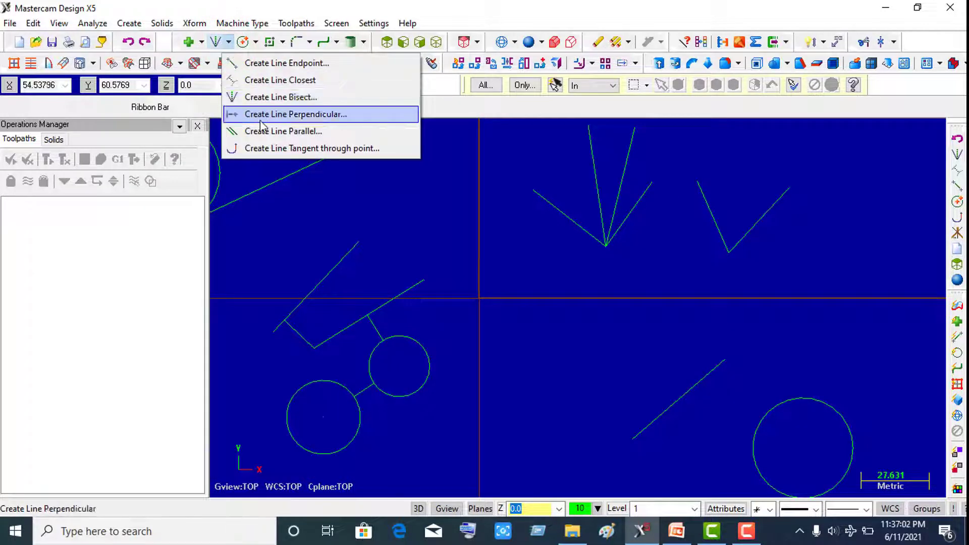
{"action": "left_click", "coordinate": [314, 115]}
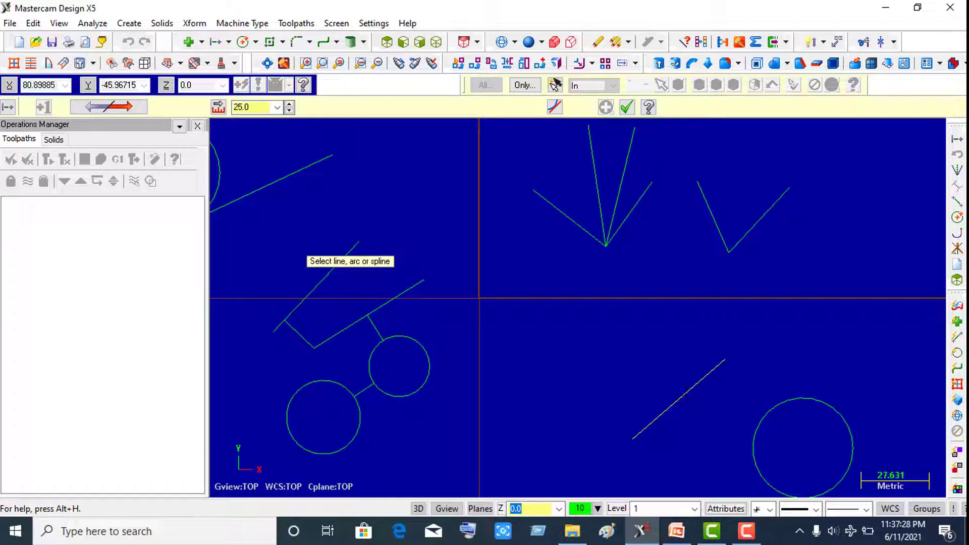
{"action": "left_click", "coordinate": [685, 391]}
{"action": "left_click", "coordinate": [630, 360]}
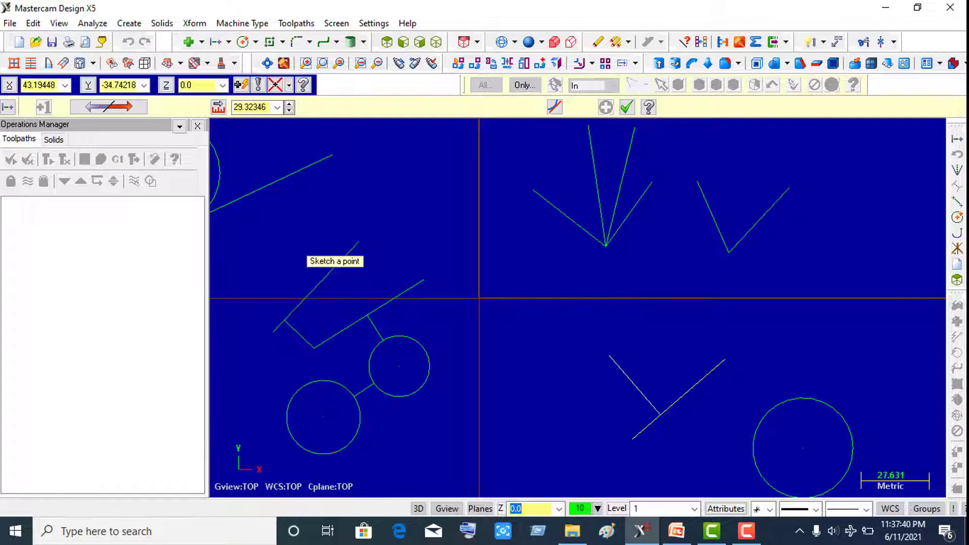
{"action": "left_click", "coordinate": [625, 327]}
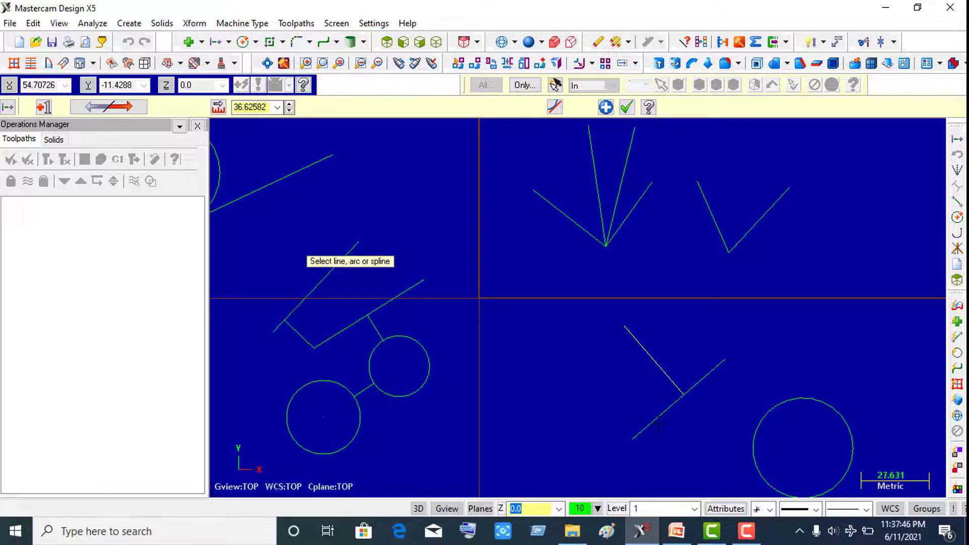
{"action": "left_click", "coordinate": [606, 107]}
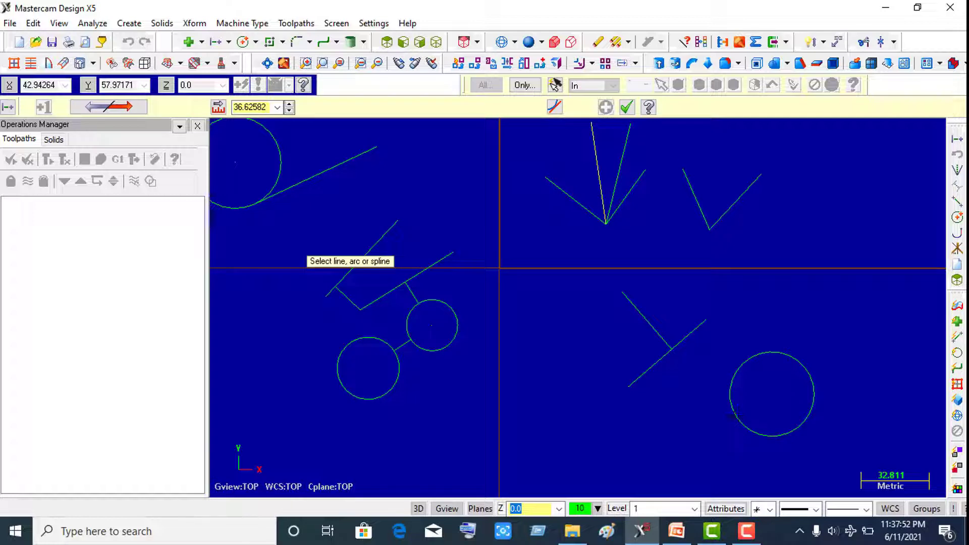
Draw a line about 29.8 mm long perpendicular to the lower-right circle, extending outward from its left side, and finish the command
{"action": "left_click", "coordinate": [733, 417]}
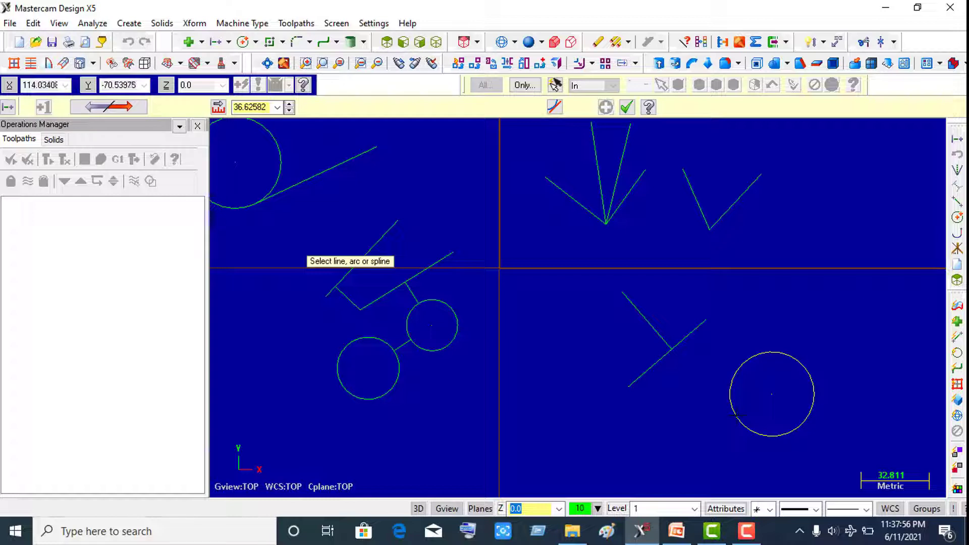
{"action": "left_click", "coordinate": [737, 416]}
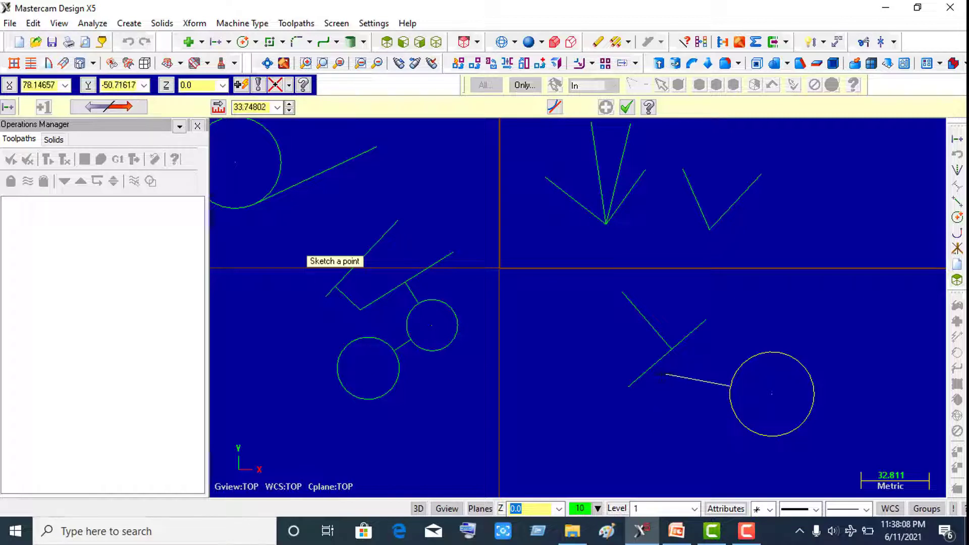
{"action": "left_click", "coordinate": [672, 423]}
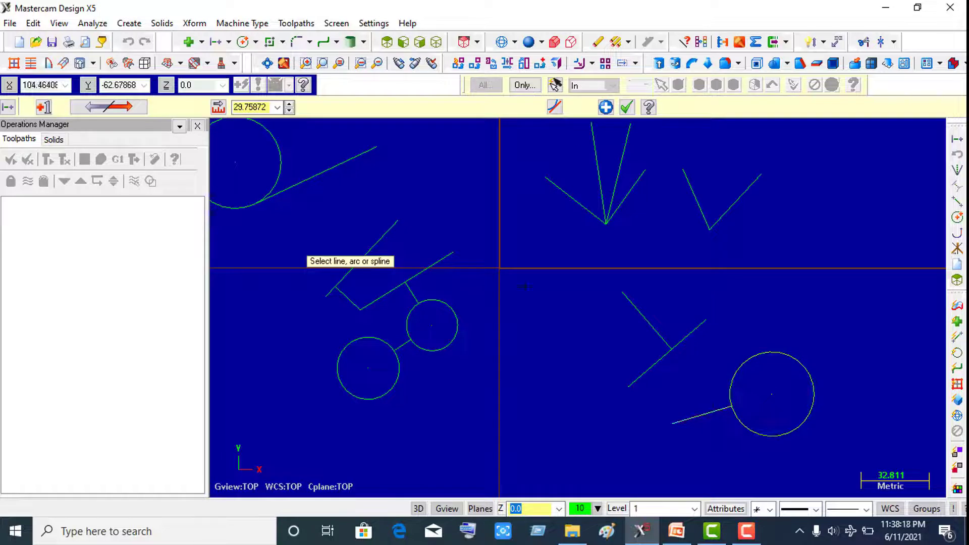
{"action": "left_click", "coordinate": [628, 106]}
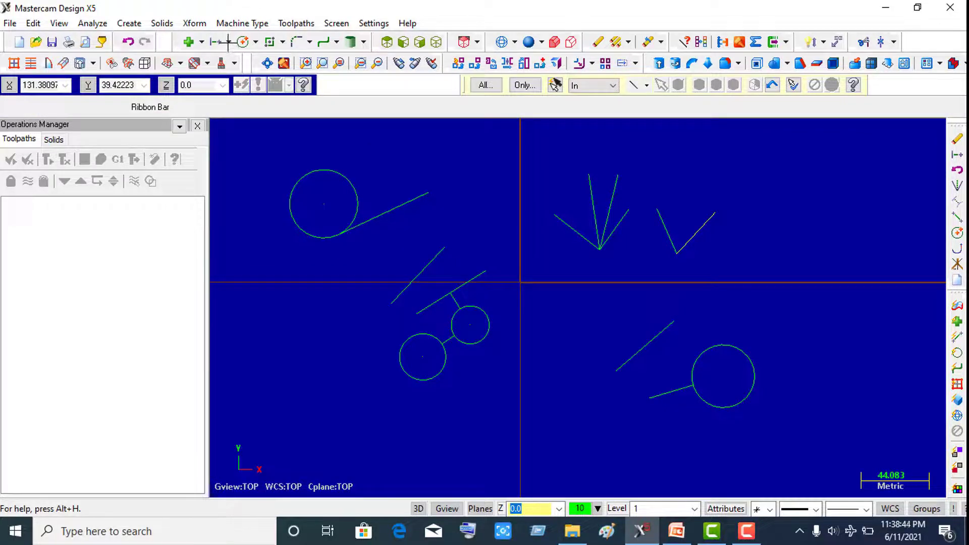
Create a line parallel to the slanted line in the lower-right quadrant, about 26 mm away on its upper-left side
{"action": "left_click", "coordinate": [228, 42]}
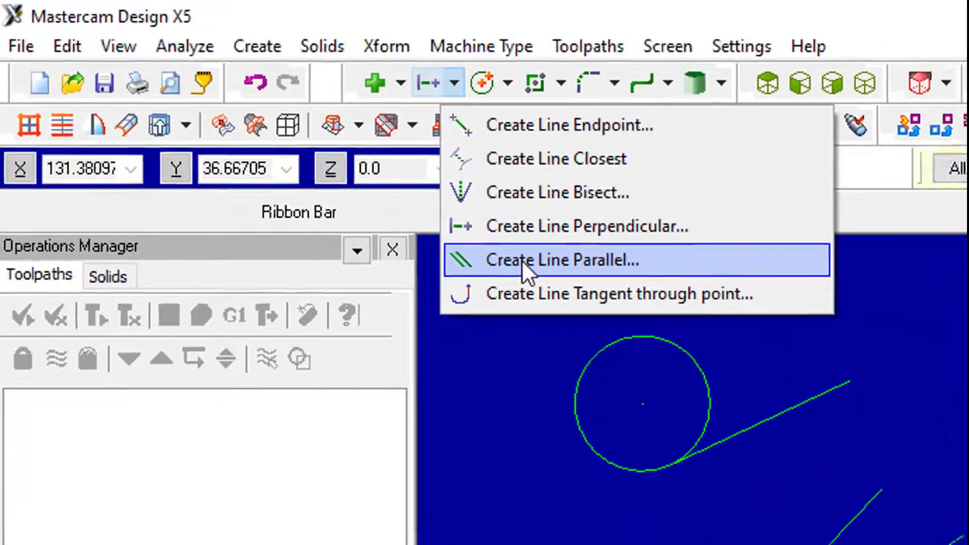
{"action": "left_click", "coordinate": [596, 298]}
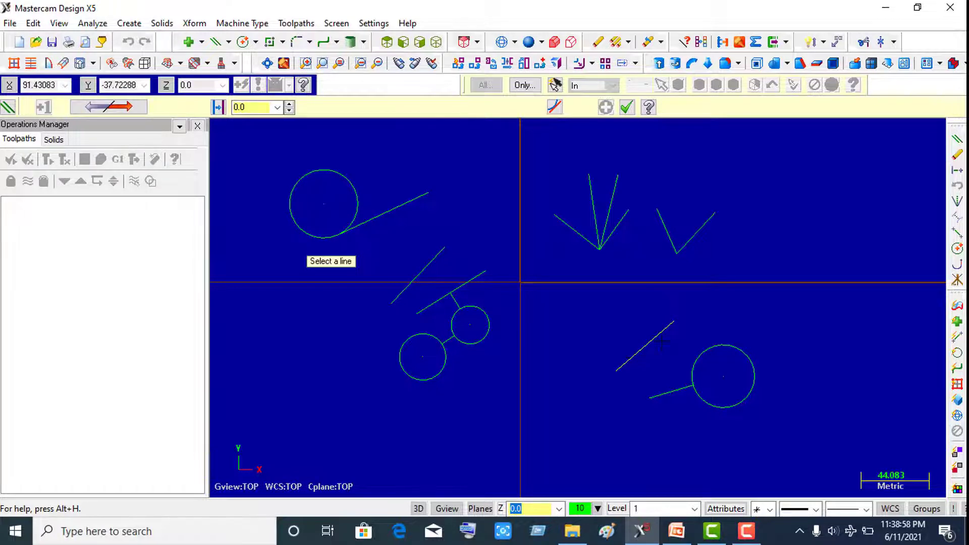
{"action": "left_click", "coordinate": [658, 337]}
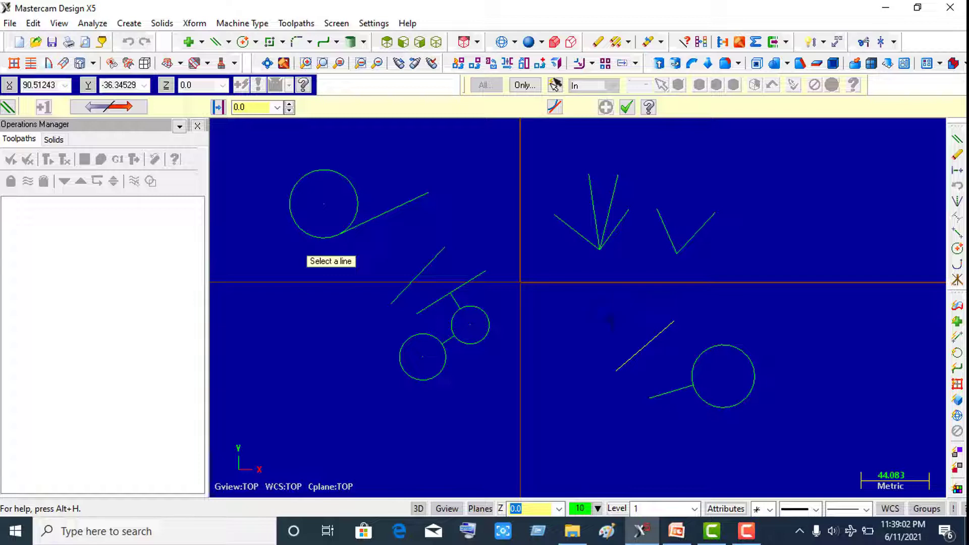
{"action": "left_click", "coordinate": [612, 320]}
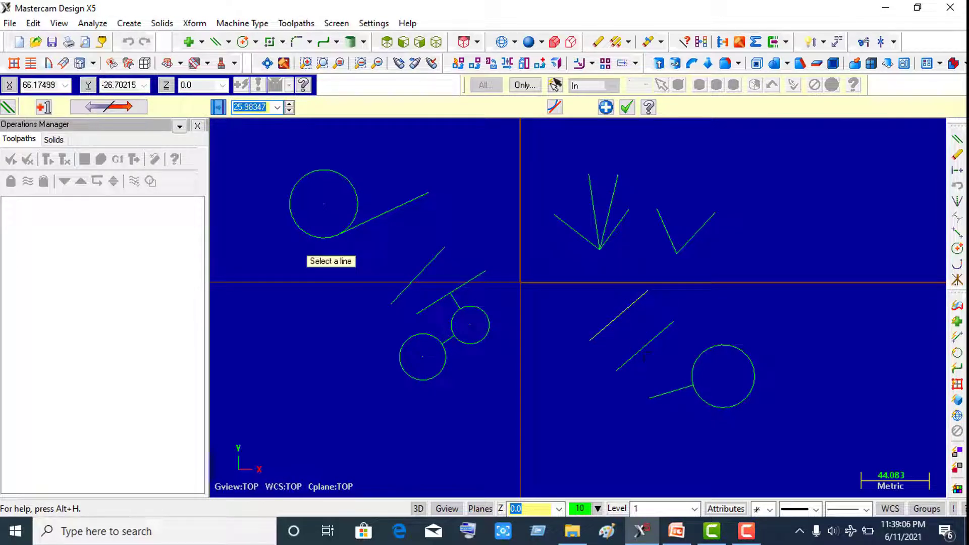
Set the new parallel line's offset distance to 20 mm
{"action": "left_click", "coordinate": [261, 107]}
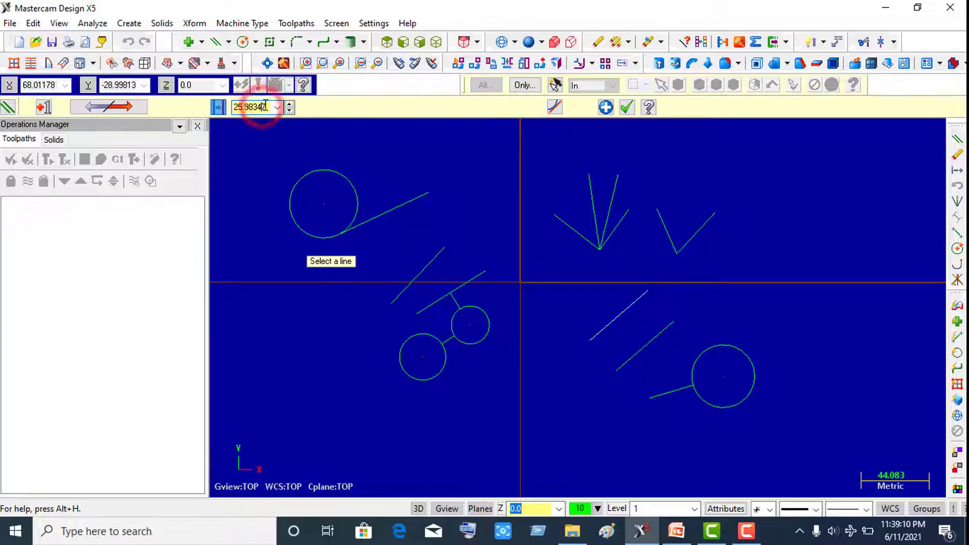
{"action": "left_click", "coordinate": [266, 106]}
{"action": "type", "text": "2"}
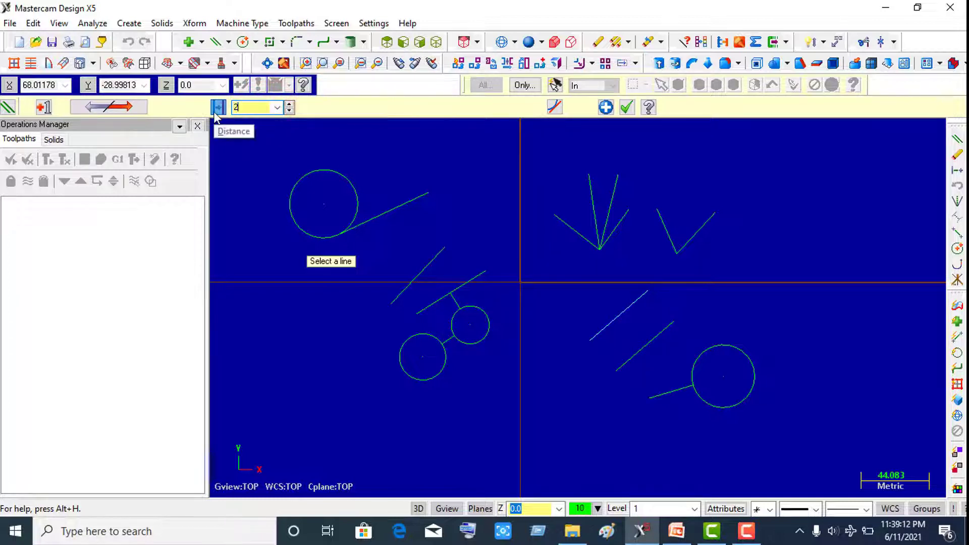
{"action": "type", "text": "0"}
{"action": "key", "text": "Return"}
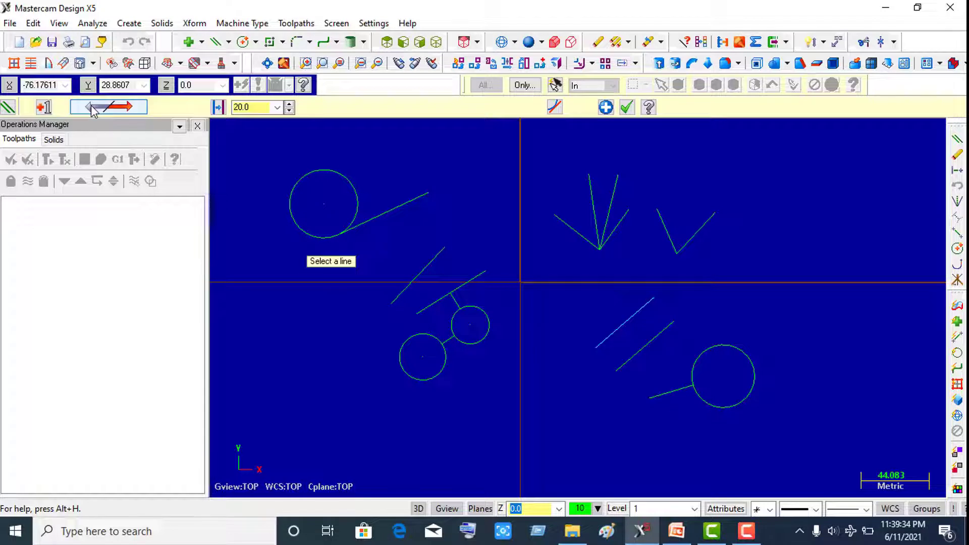
Switch the parallel line's direction to both sides of the slanted line and apply it
{"action": "left_click", "coordinate": [93, 108]}
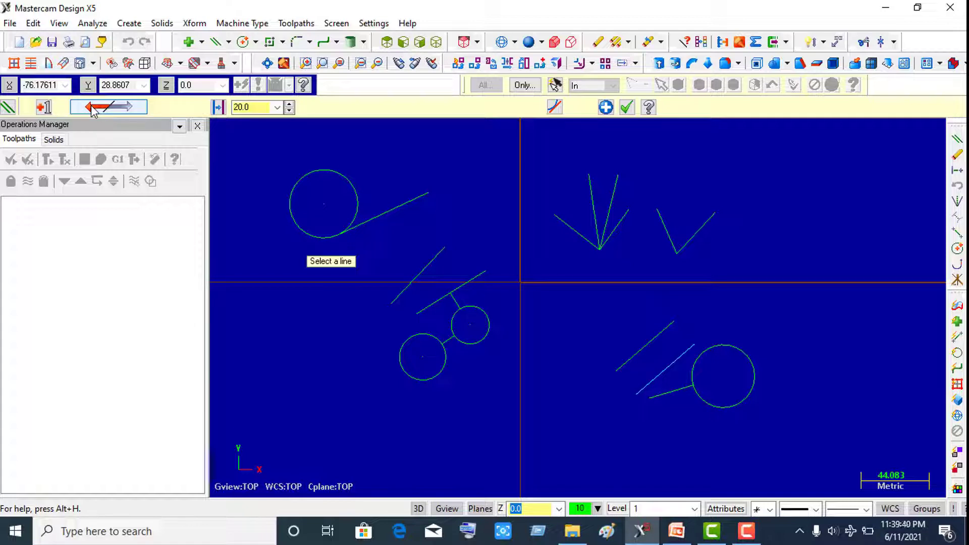
{"action": "left_click", "coordinate": [93, 109]}
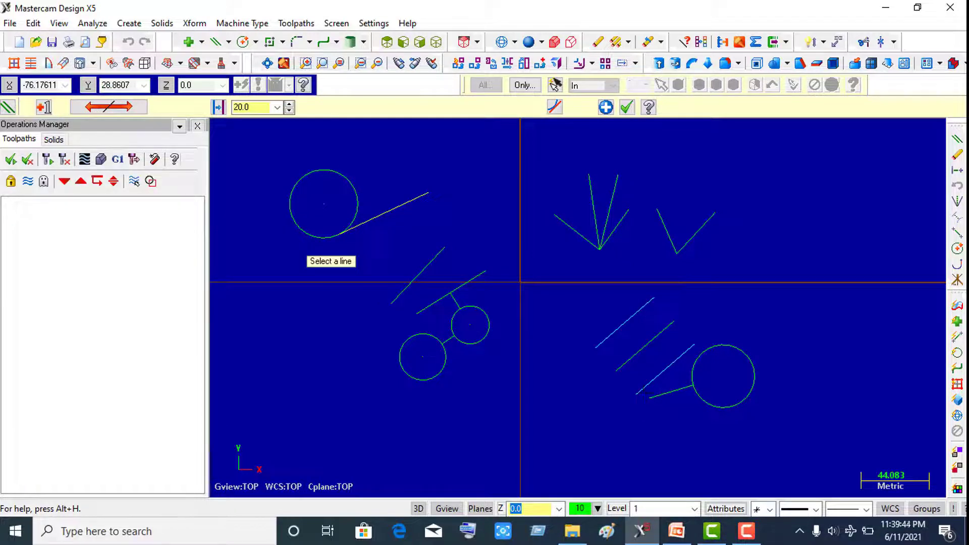
{"action": "left_click", "coordinate": [639, 350]}
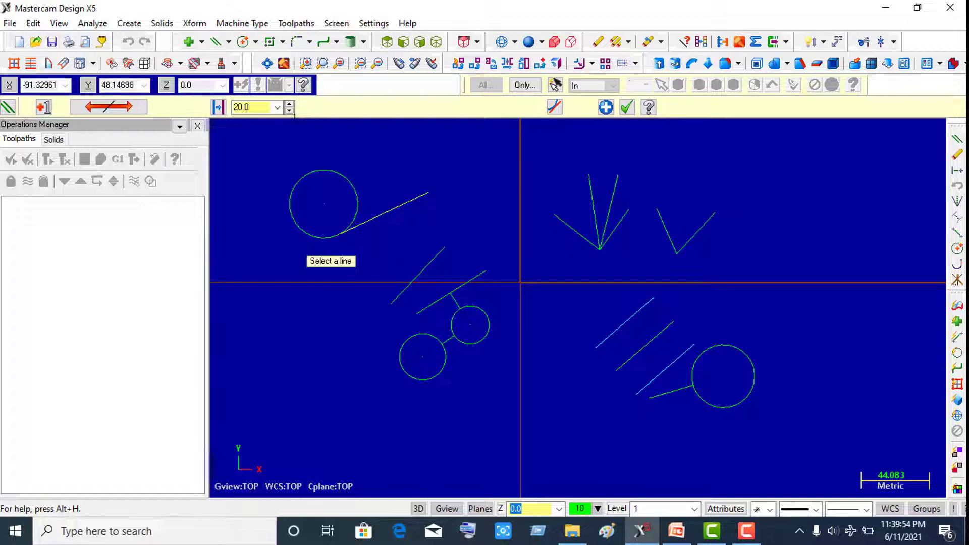
{"action": "left_click", "coordinate": [628, 108]}
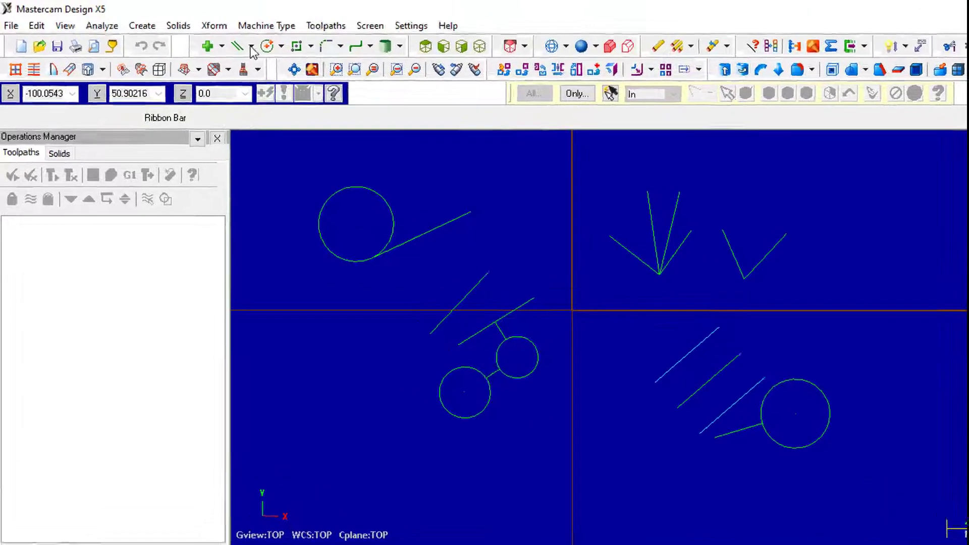
{"action": "left_click", "coordinate": [251, 46]}
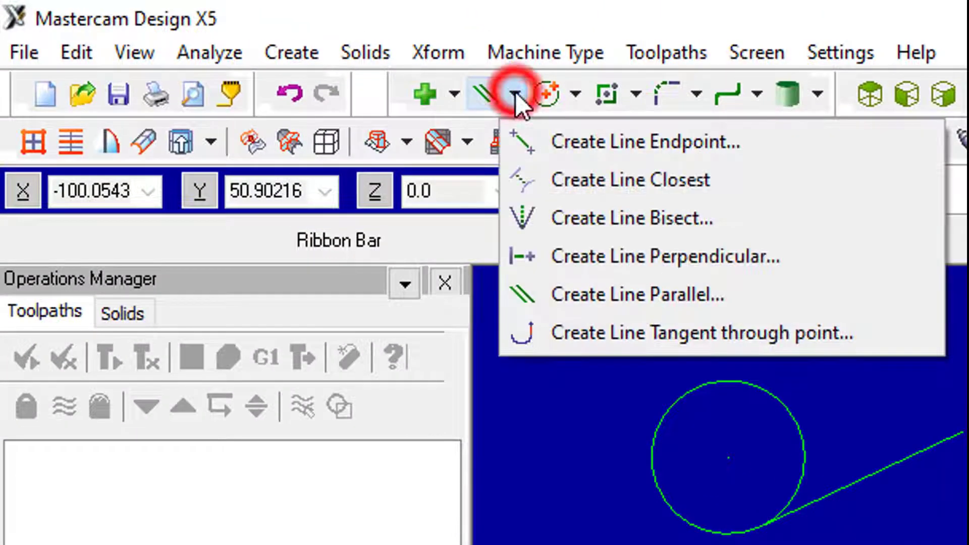
{"action": "left_click", "coordinate": [723, 340]}
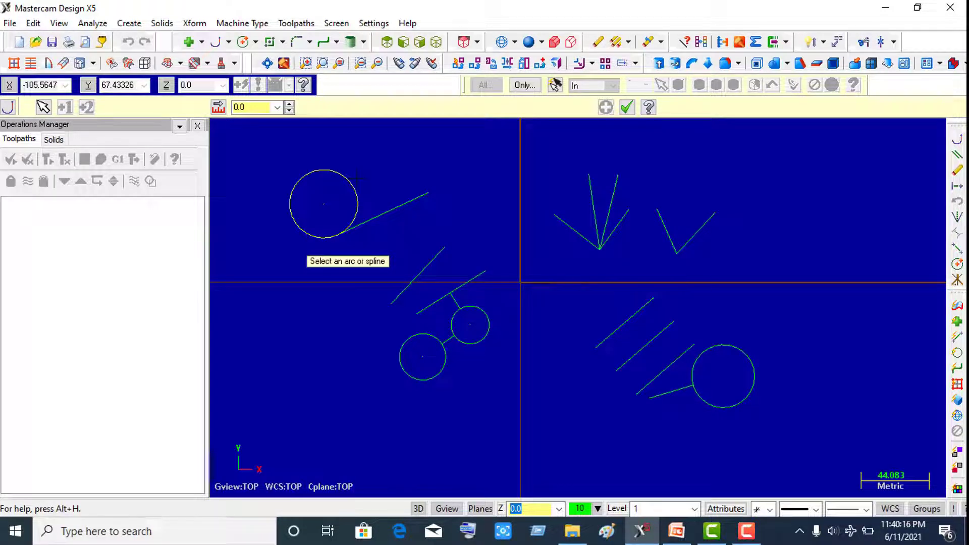
{"action": "scroll", "coordinate": [309, 133], "scroll_direction": "up", "scroll_amount": 2}
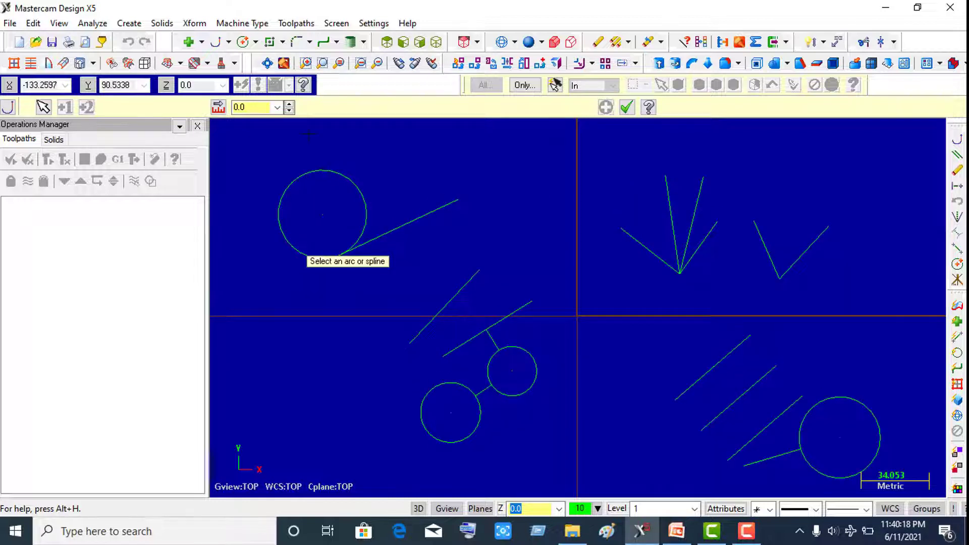
{"action": "scroll", "coordinate": [309, 134], "scroll_direction": "up", "scroll_amount": 2}
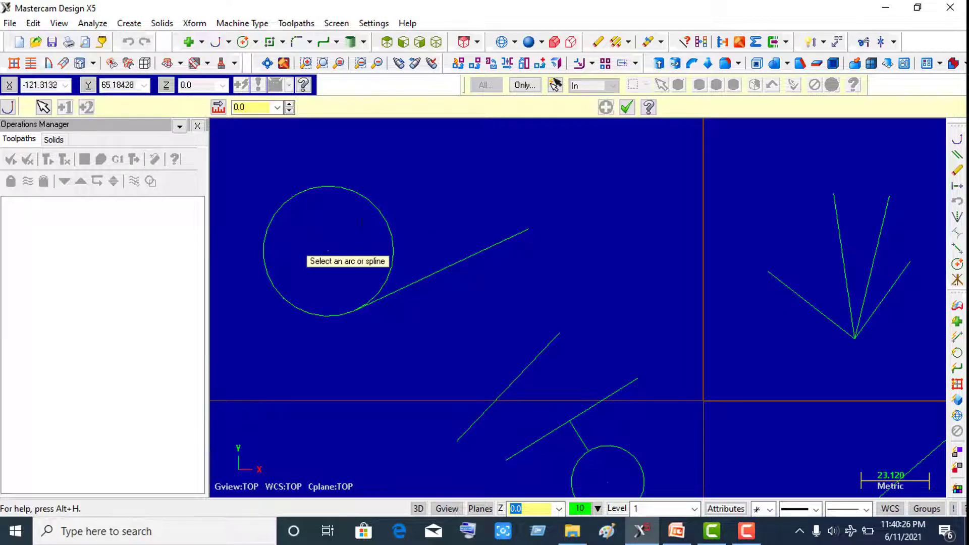
{"action": "left_click", "coordinate": [330, 185]}
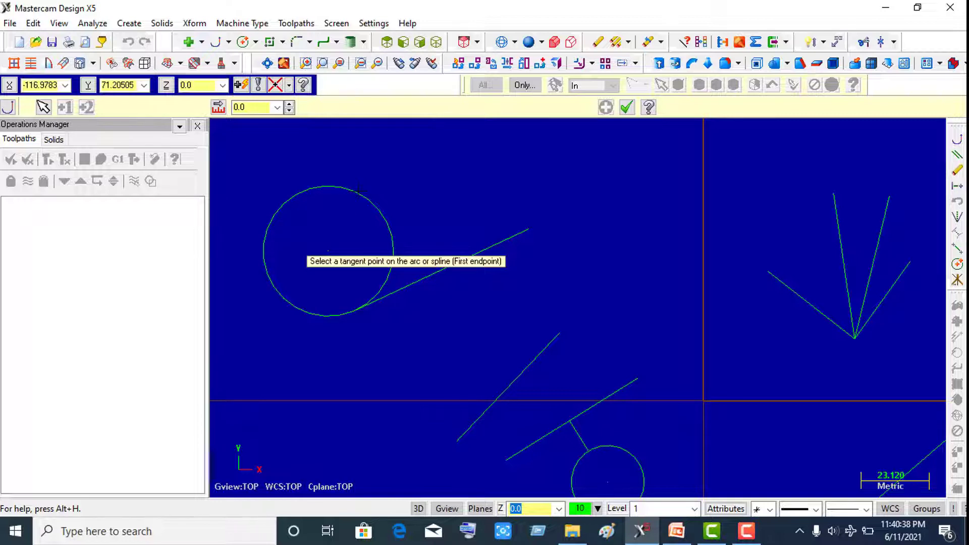
{"action": "left_click", "coordinate": [626, 107]}
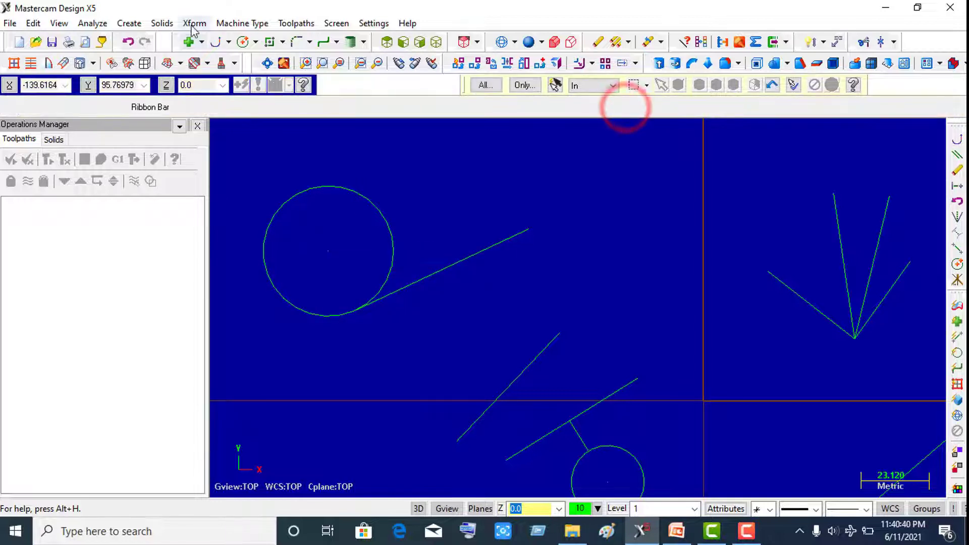
Draw a tangent line about 68 mm long from the upper-right edge of the upper-left circle down to the right, and apply it
{"action": "left_click", "coordinate": [216, 42]}
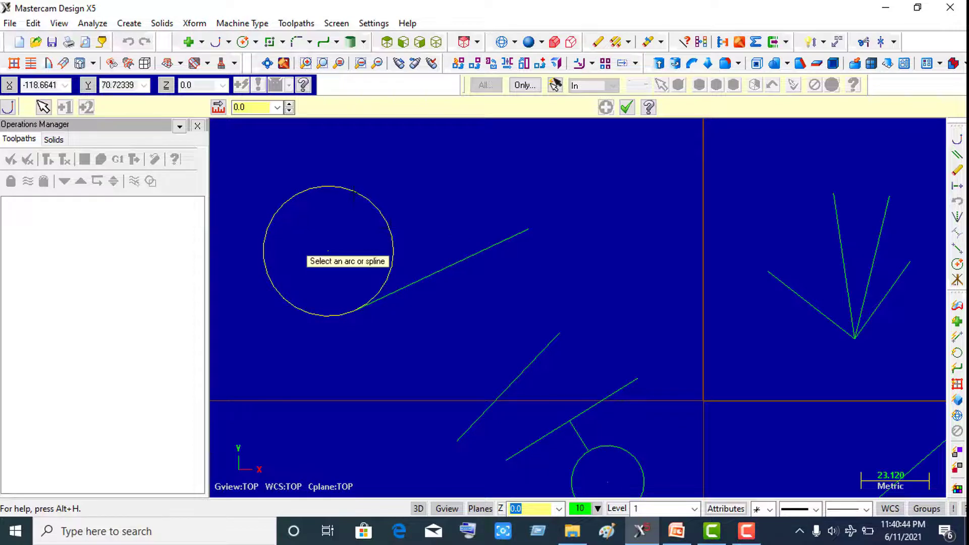
{"action": "left_click", "coordinate": [353, 192]}
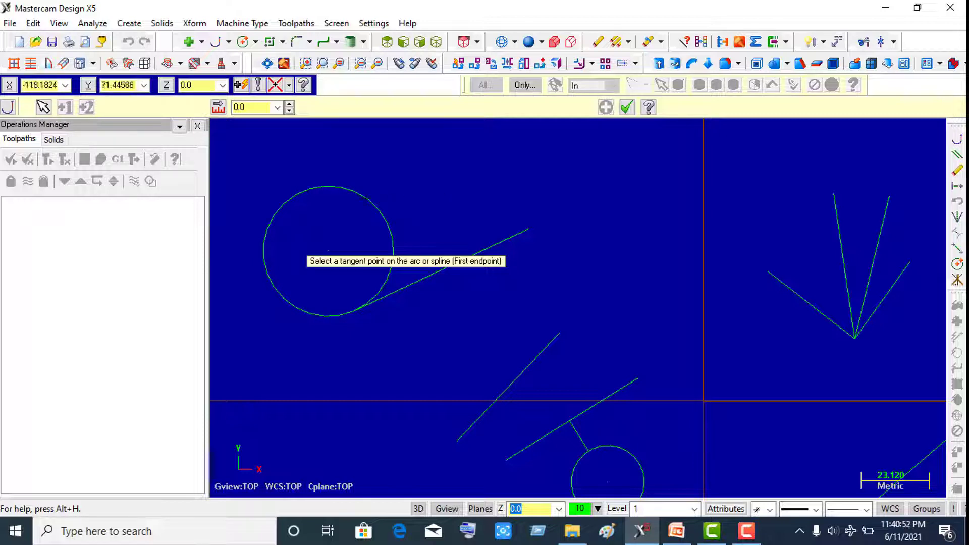
{"action": "left_click", "coordinate": [365, 198]}
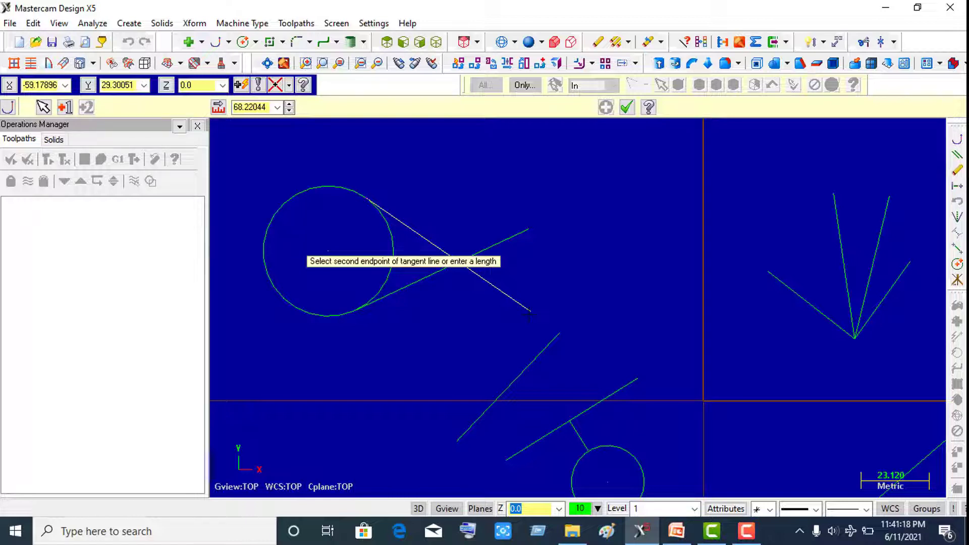
{"action": "left_click", "coordinate": [529, 312]}
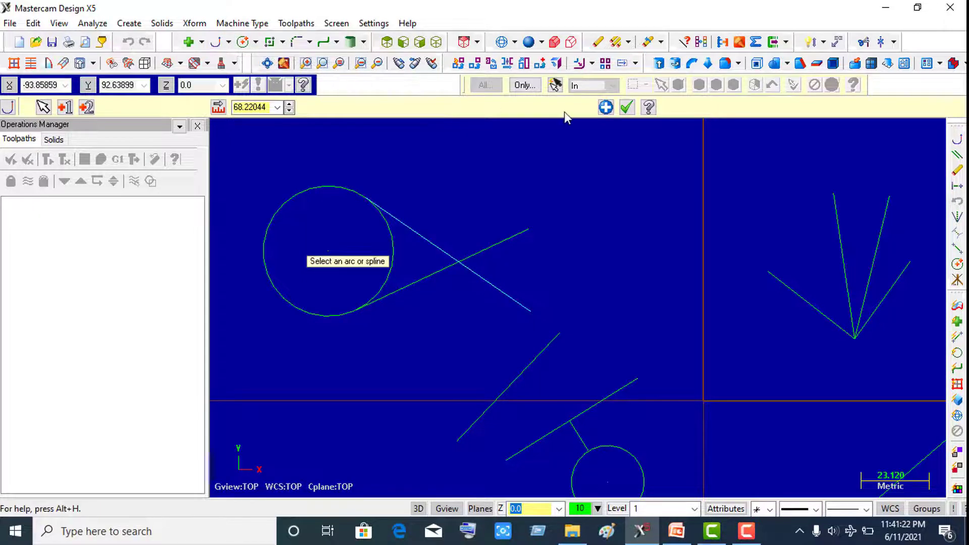
{"action": "left_click", "coordinate": [627, 107]}
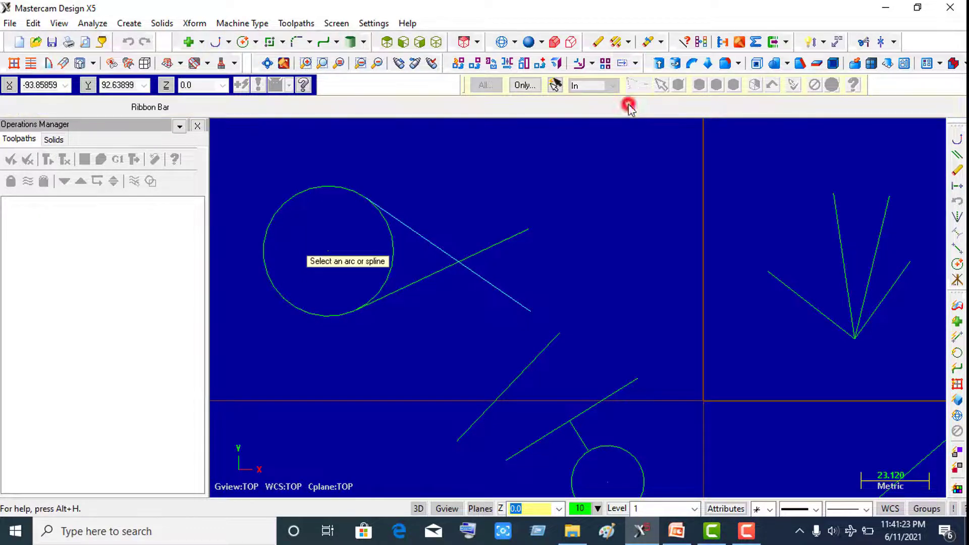
{"action": "left_click", "coordinate": [557, 180]}
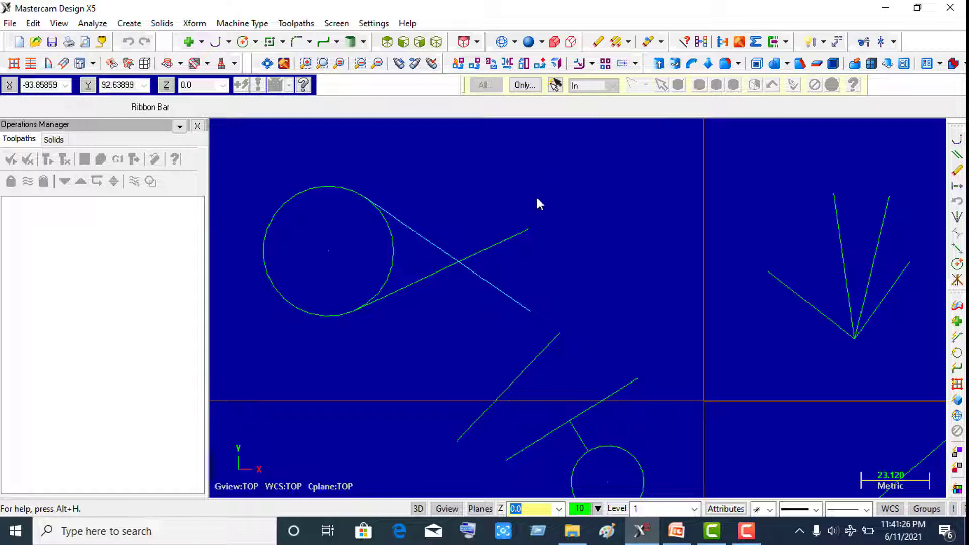
{"action": "scroll", "coordinate": [537, 198], "scroll_direction": "down", "scroll_amount": 2}
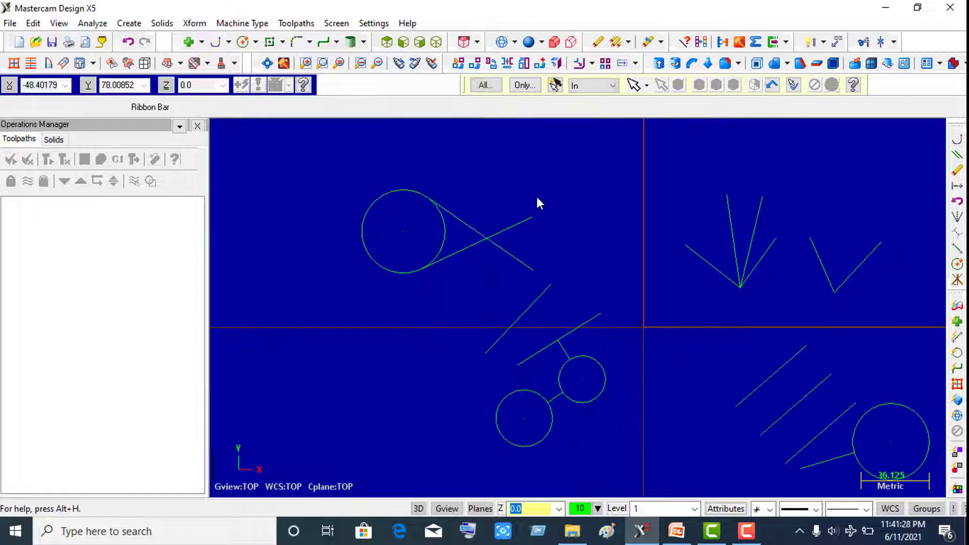